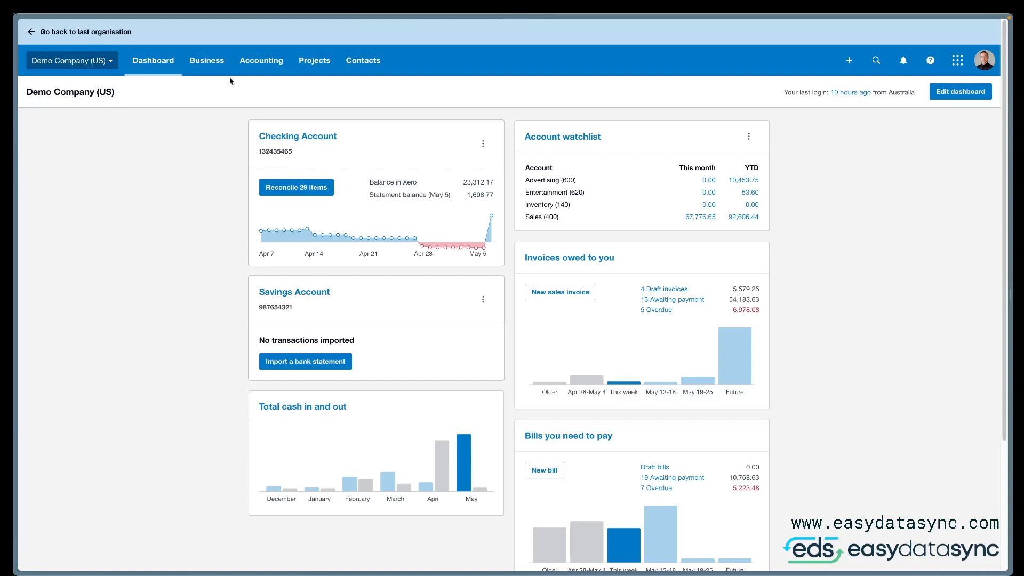
Create a new quote for the contact Coco Cafe, with a title made of "Build #998" and the site's street address
{"action": "left_click", "coordinate": [203, 62]}
{"action": "left_click", "coordinate": [228, 210]}
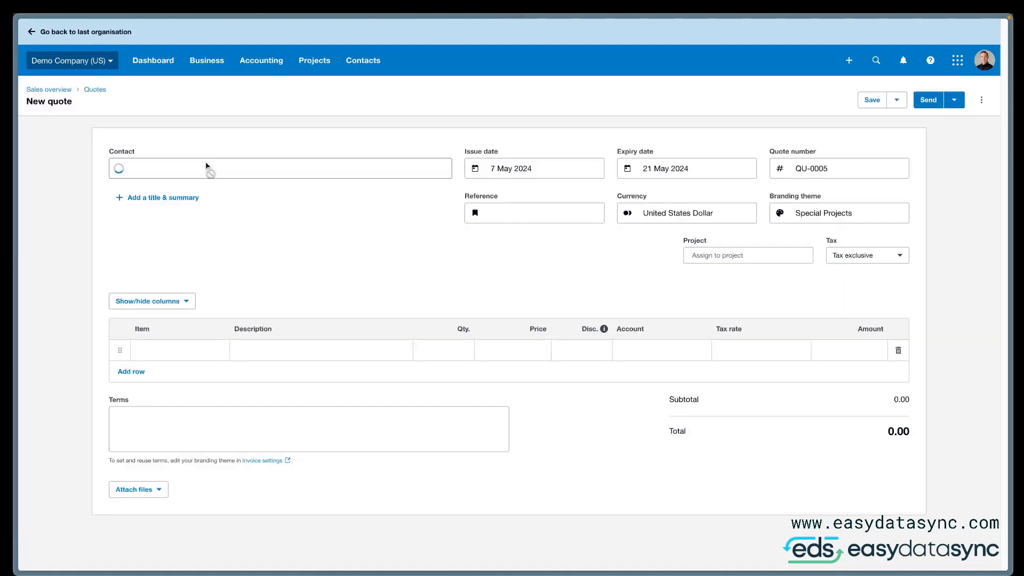
{"action": "type", "text": "e"}
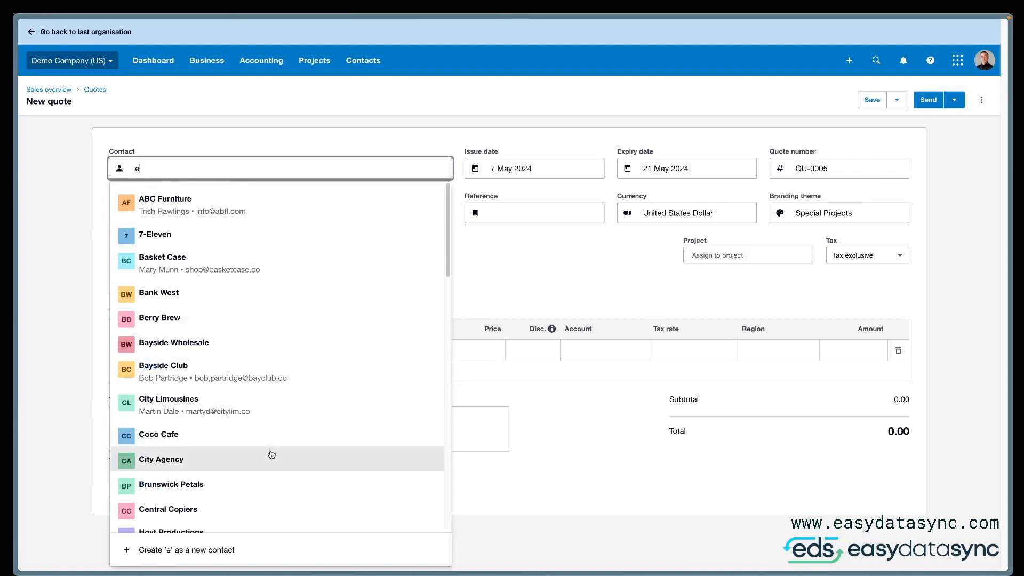
{"action": "left_click", "coordinate": [277, 434]}
{"action": "left_click", "coordinate": [196, 198]}
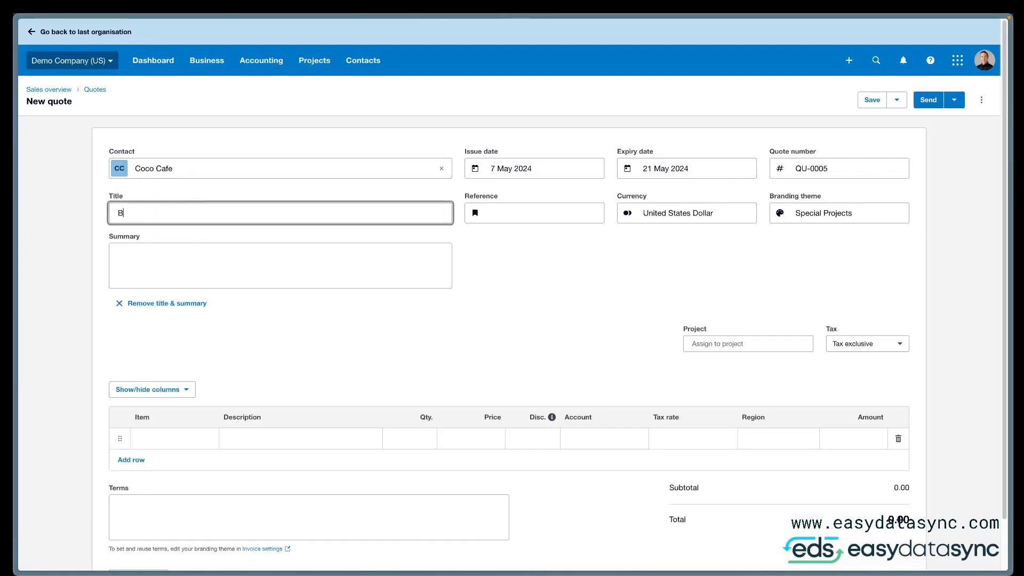
{"action": "type", "text": "Build #998 1 Coco St"}
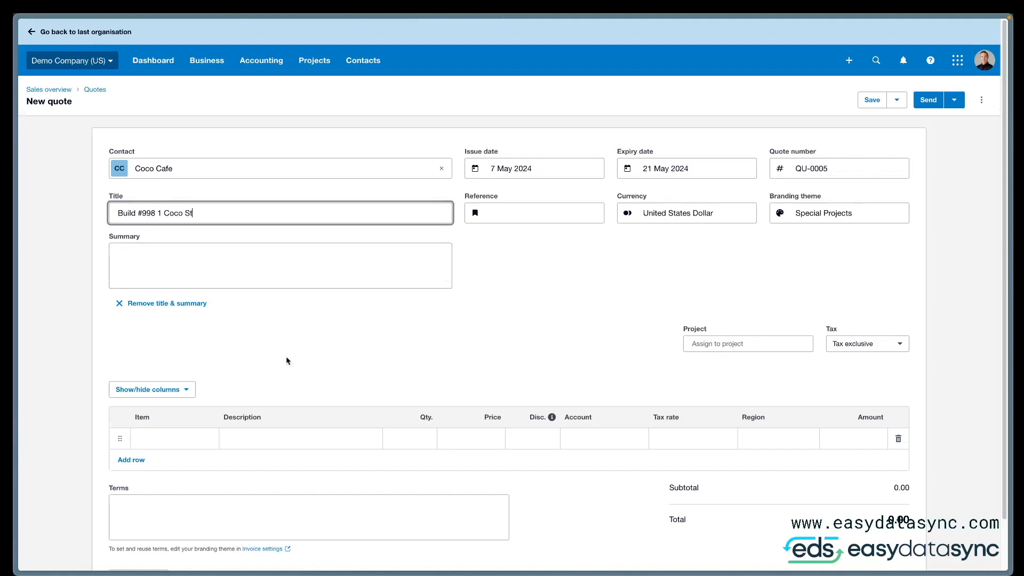
Add the Quoting and Site Visit items as the first two lines of the quote
{"action": "scroll", "coordinate": [286, 359], "scroll_direction": "down", "scroll_amount": 1}
{"action": "left_click", "coordinate": [203, 439]}
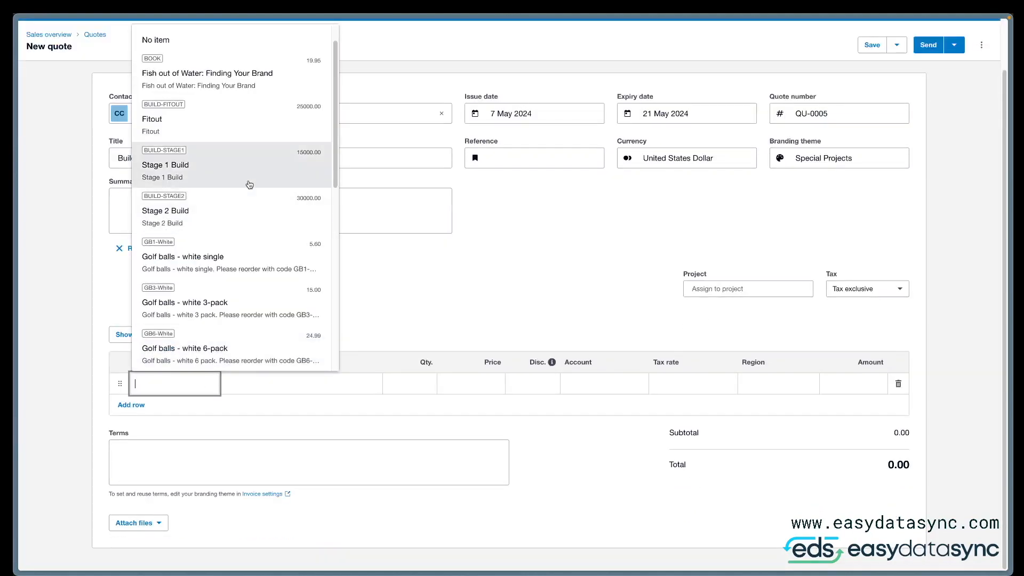
{"action": "scroll", "coordinate": [248, 192], "scroll_direction": "down", "scroll_amount": 3}
{"action": "left_click", "coordinate": [236, 305]}
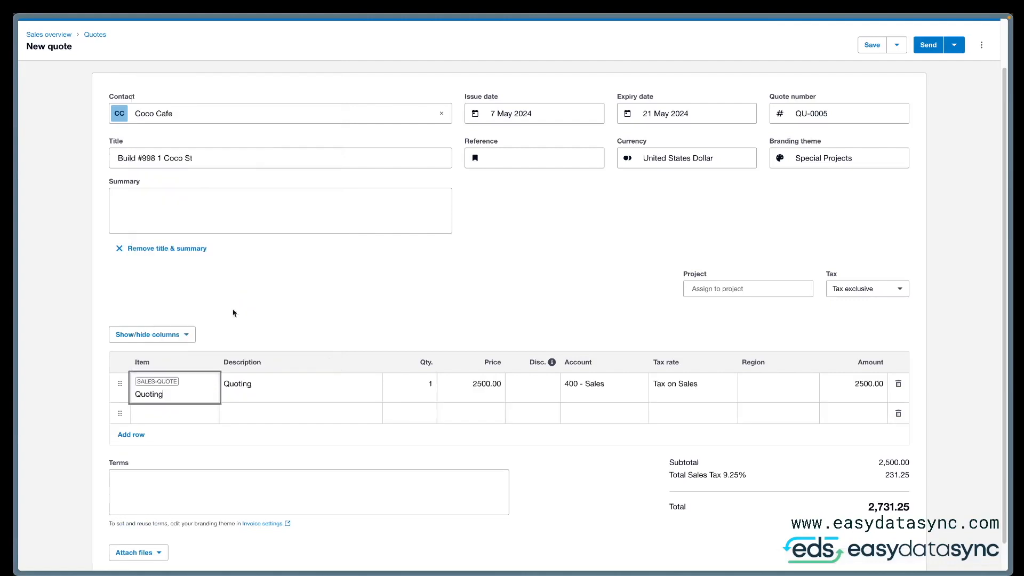
{"action": "left_click", "coordinate": [174, 417]}
{"action": "scroll", "coordinate": [177, 366], "scroll_direction": "down", "scroll_amount": 4}
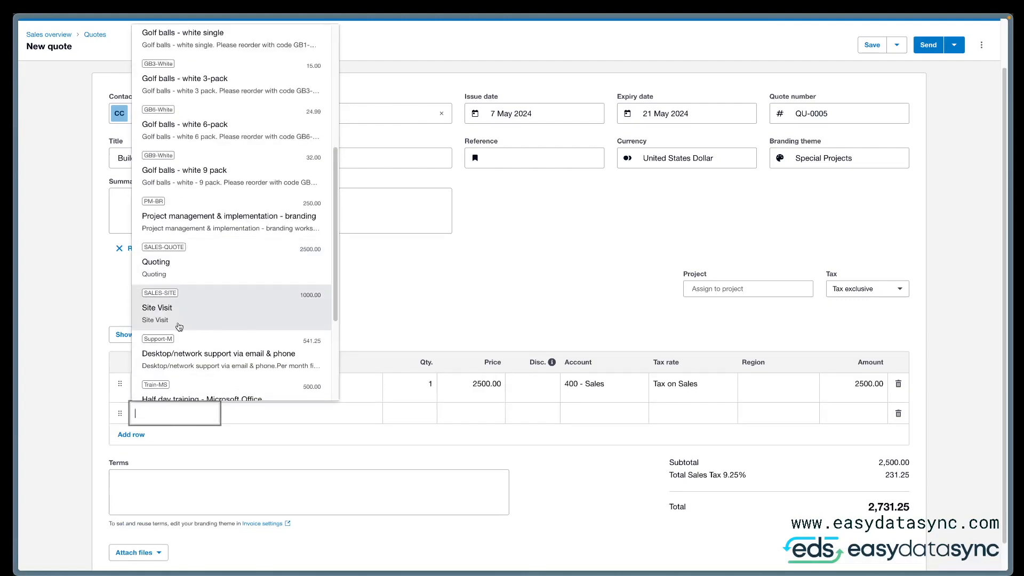
{"action": "left_click", "coordinate": [199, 317]}
Add the Fitout item as the third line of the quote
{"action": "left_click", "coordinate": [175, 439]}
{"action": "scroll", "coordinate": [210, 336], "scroll_direction": "down", "scroll_amount": 4}
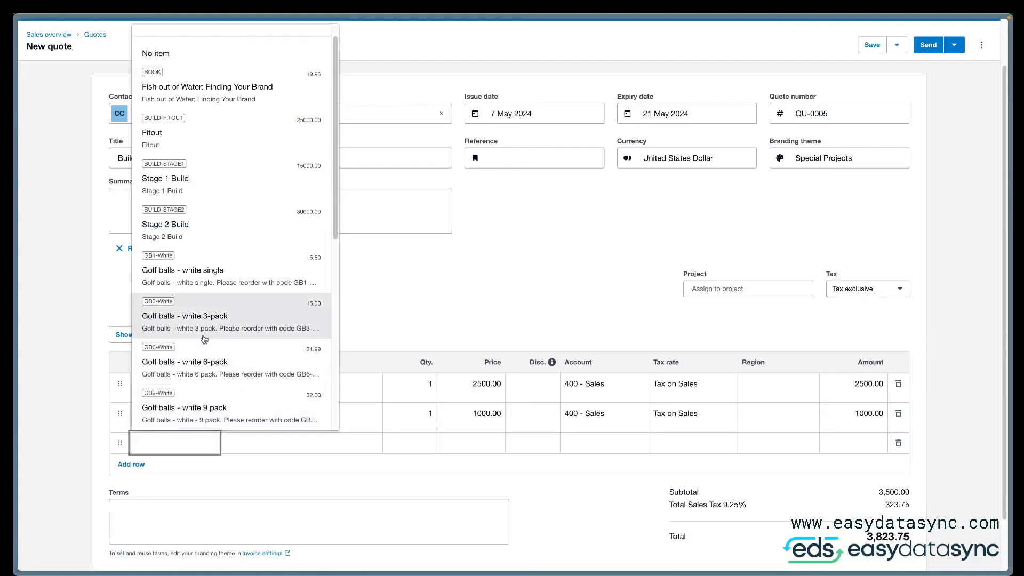
{"action": "scroll", "coordinate": [224, 190], "scroll_direction": "up", "scroll_amount": 6}
{"action": "left_click", "coordinate": [219, 153]}
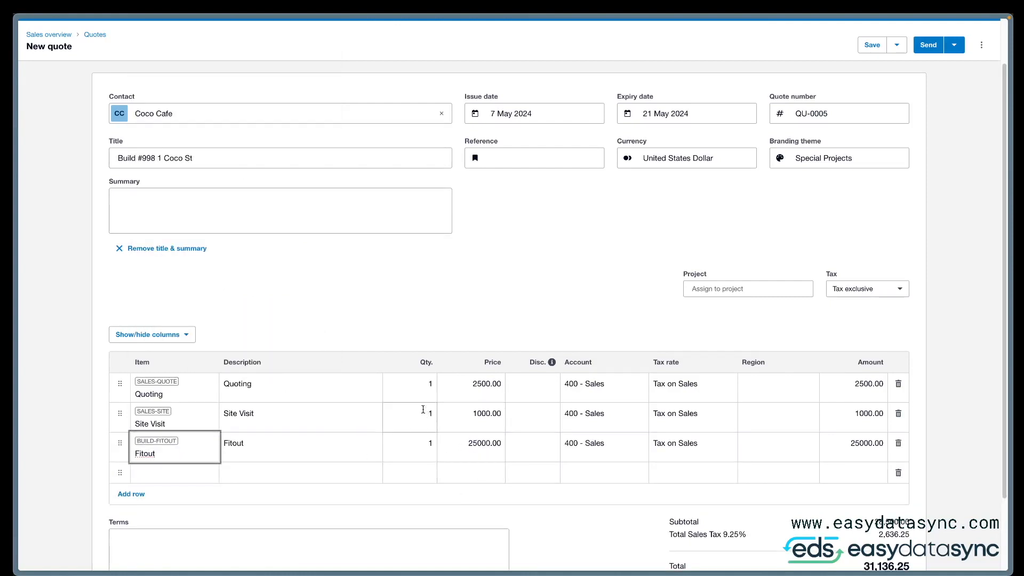
{"action": "left_click", "coordinate": [413, 387]}
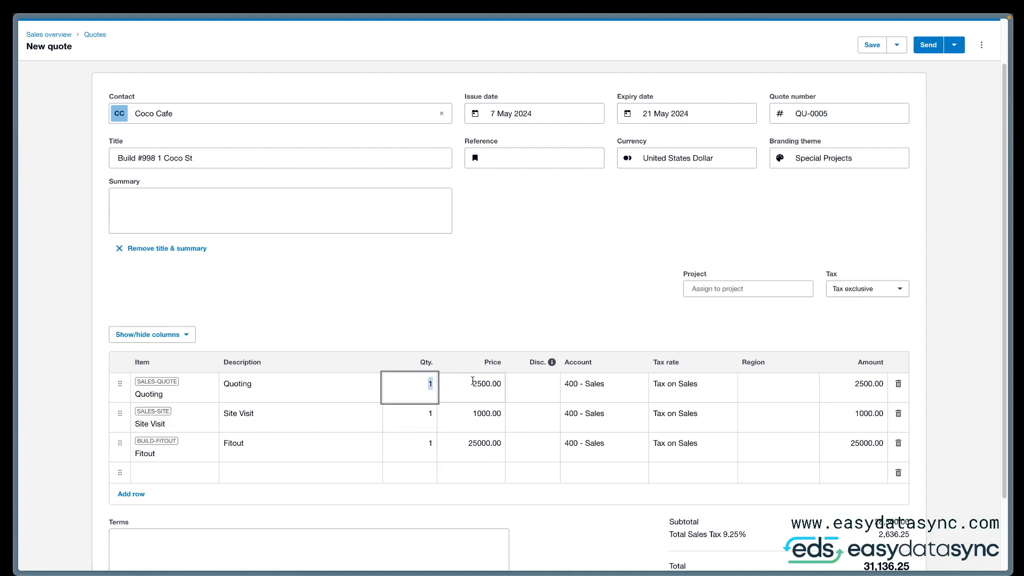
{"action": "left_click", "coordinate": [413, 424]}
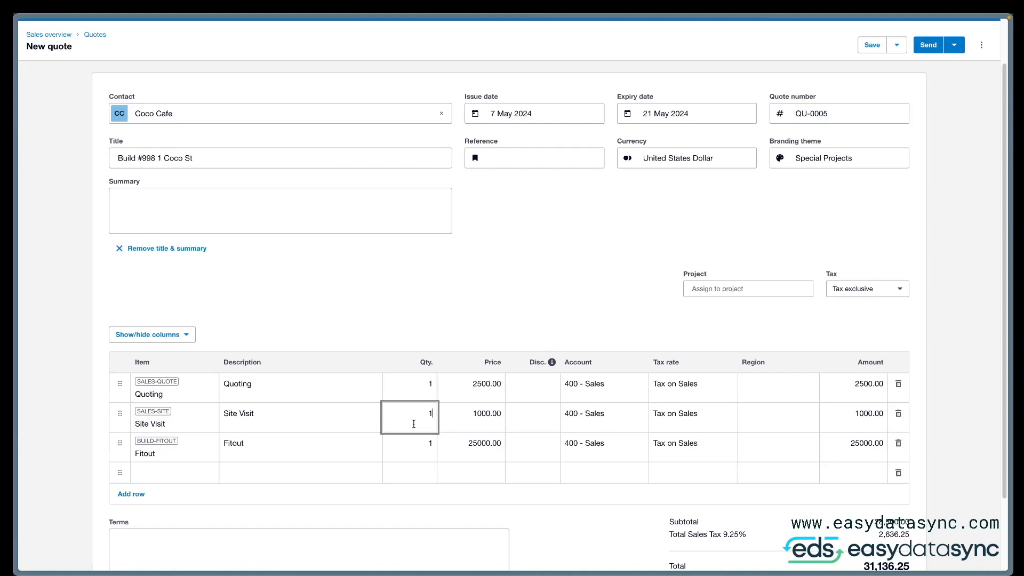
Add a fourth line described as "Additional consulting" with quantity 40, price 100 and account 400 - Sales
{"action": "left_click", "coordinate": [297, 464]}
{"action": "type", "text": "Additional conms"}
{"action": "type", "text": "lting"}
{"action": "key", "text": "Tab"}
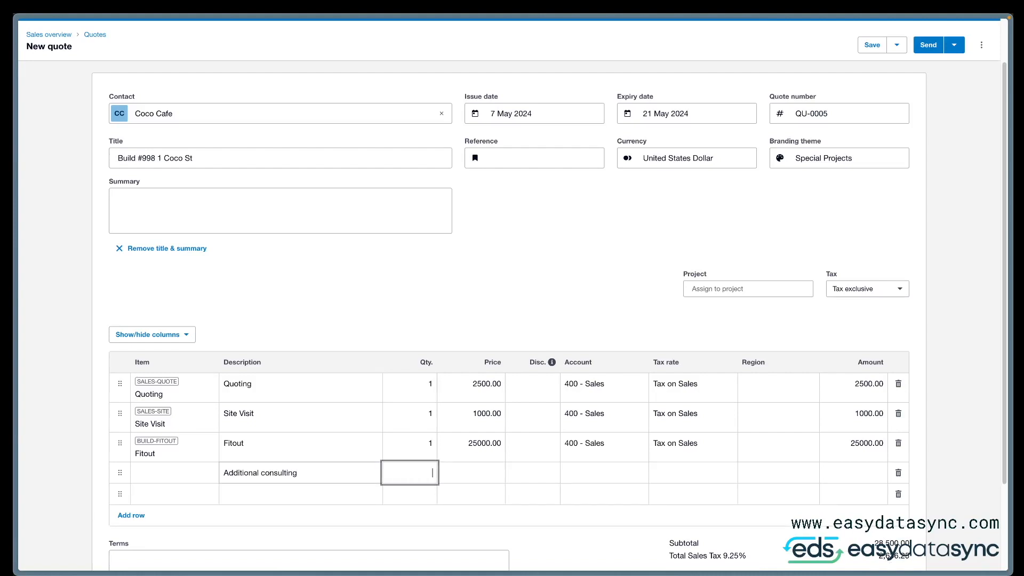
{"action": "key", "text": "Tab"}
{"action": "type", "text": "10"}
{"action": "key", "text": "Tab"}
{"action": "key", "text": "Tab"}
{"action": "type", "text": "400"}
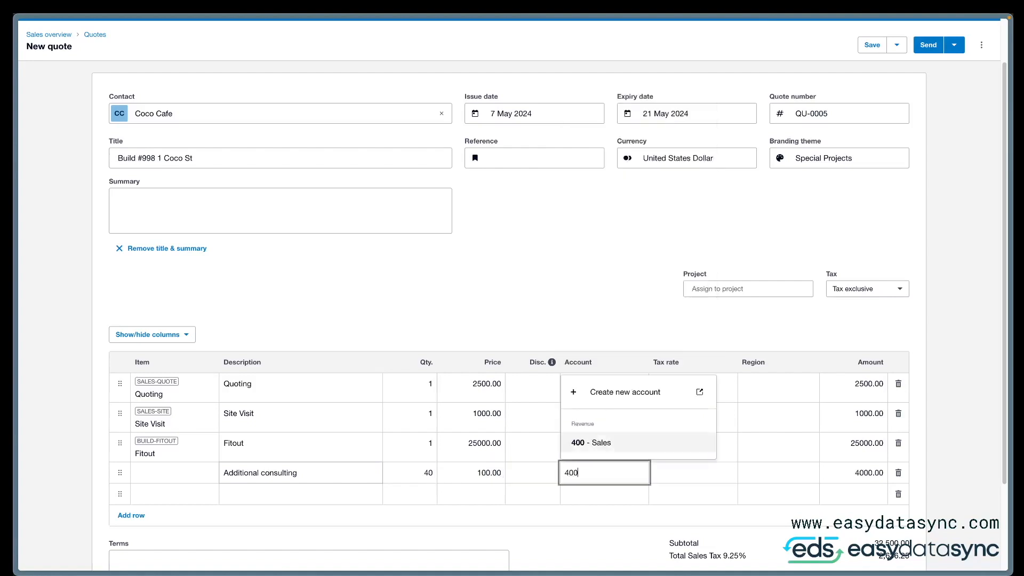
{"action": "key", "text": "Tab"}
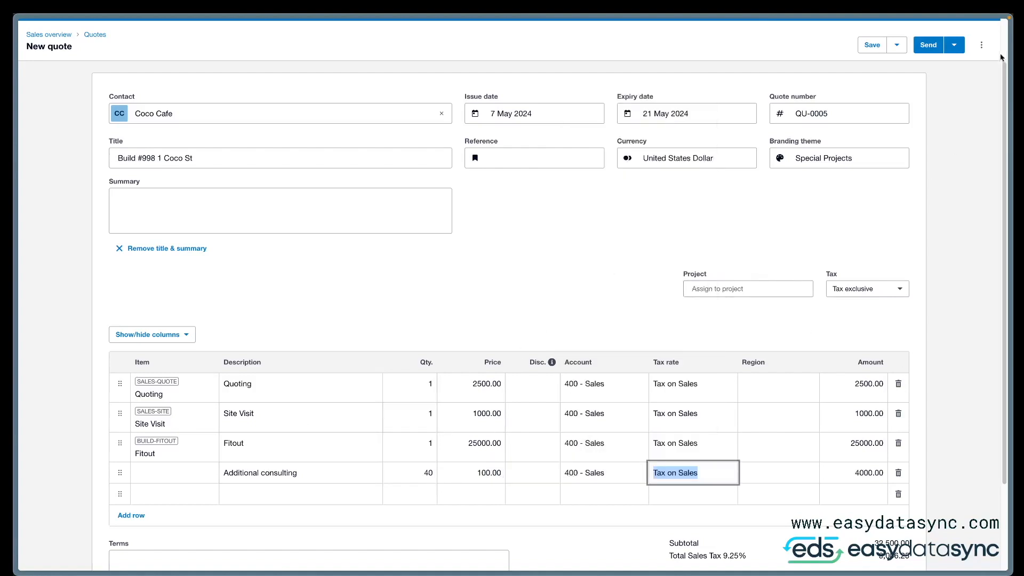
Save the quote as sent and mark it as accepted
{"action": "scroll", "coordinate": [972, 134], "scroll_direction": "up", "scroll_amount": 1}
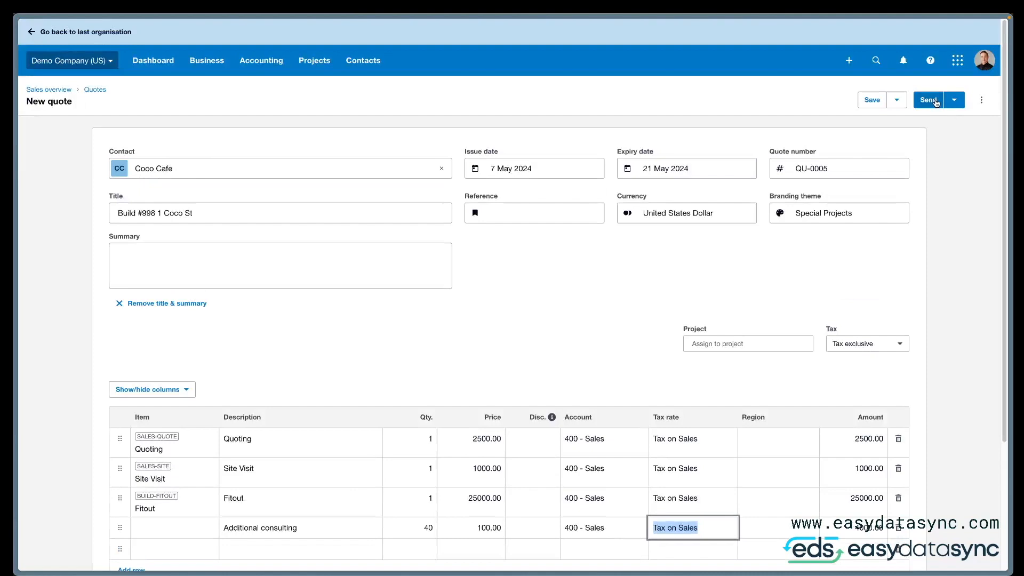
{"action": "left_click", "coordinate": [954, 102]}
{"action": "left_click", "coordinate": [948, 150]}
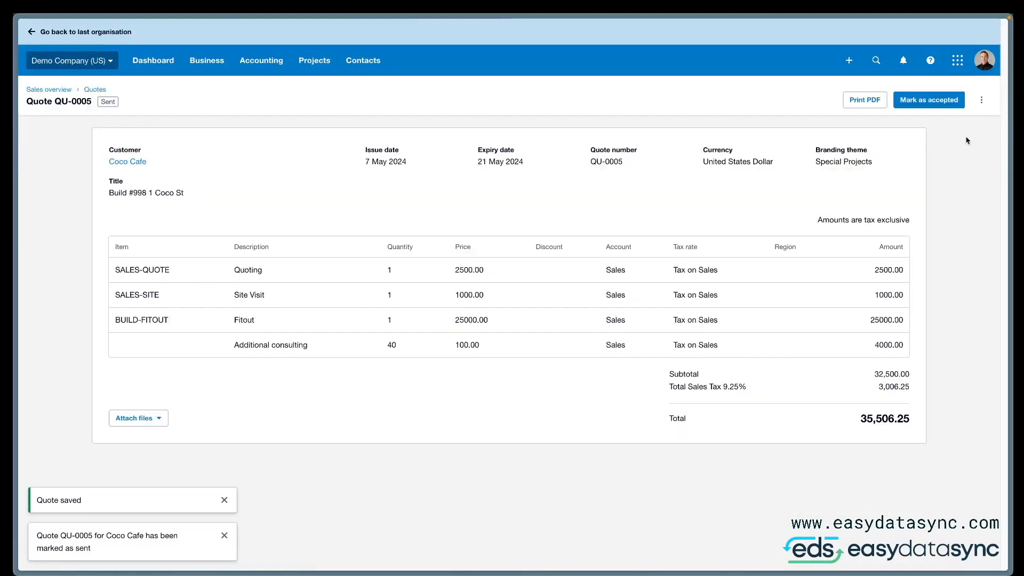
{"action": "left_click", "coordinate": [957, 101]}
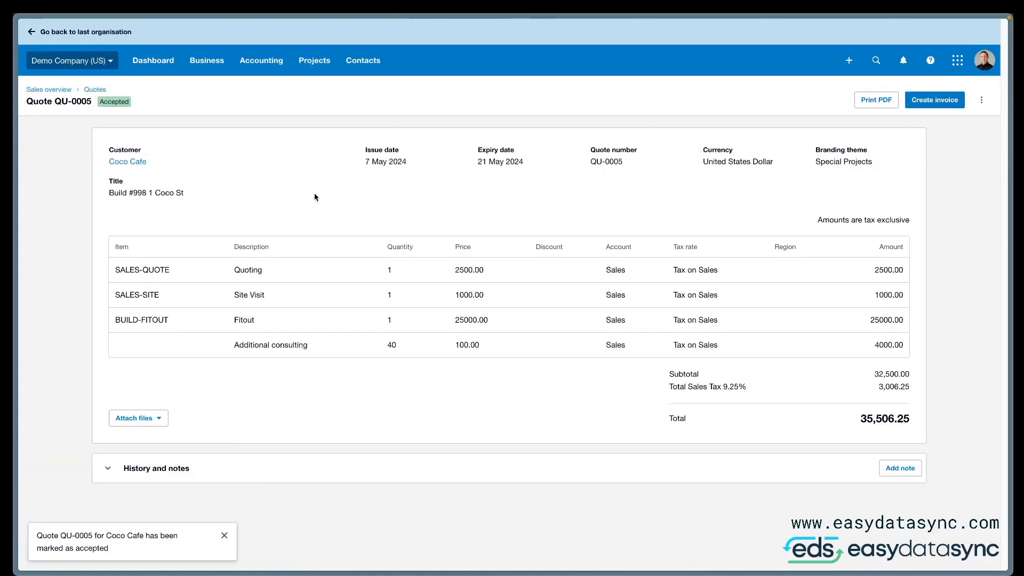
Switch to Easy Data Sync and connect it to Xero, allowing access to Demo Company (US)
{"action": "key", "text": "alt+Tab"}
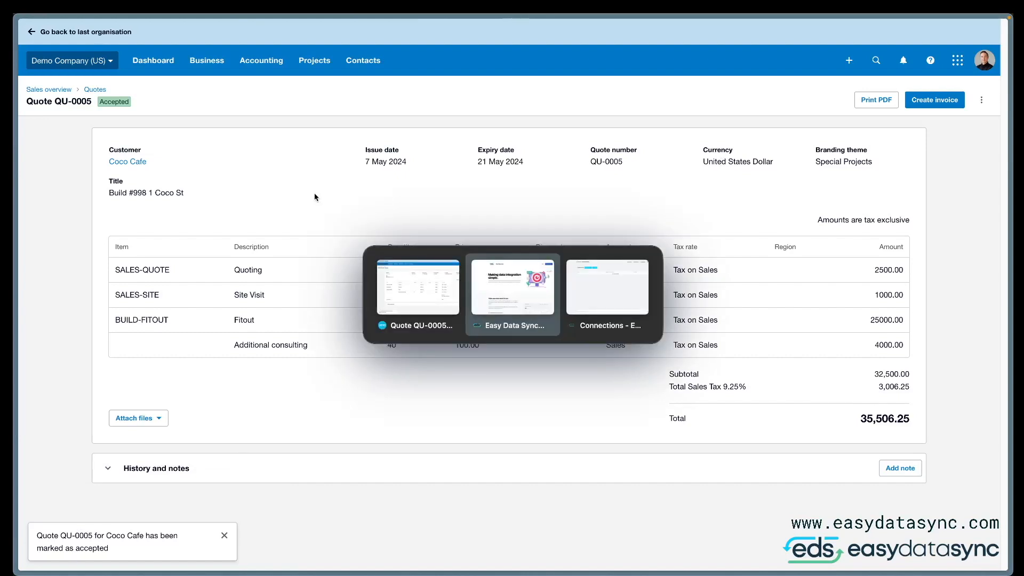
{"action": "key", "text": "alt+Tab"}
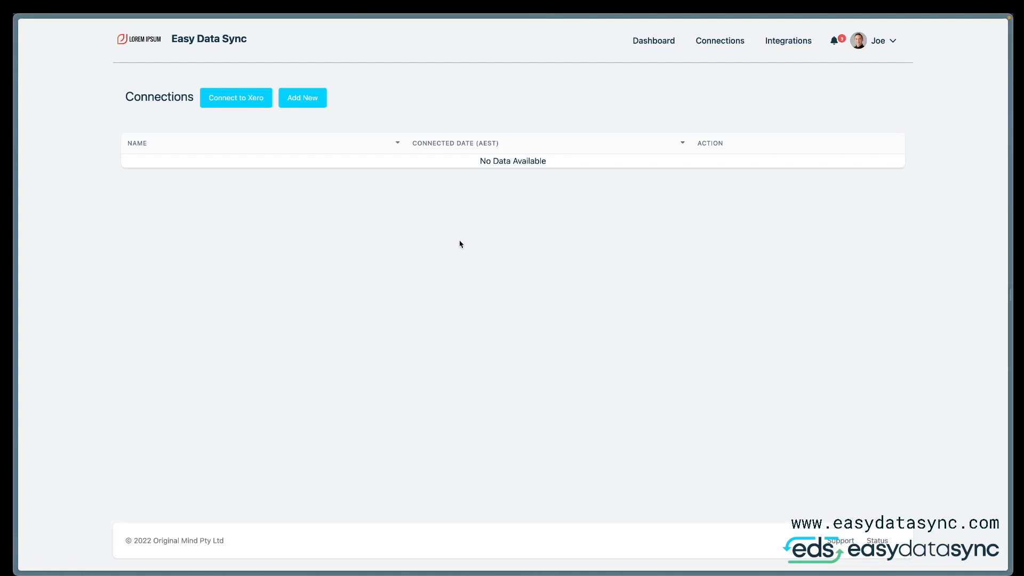
{"action": "left_click", "coordinate": [263, 105]}
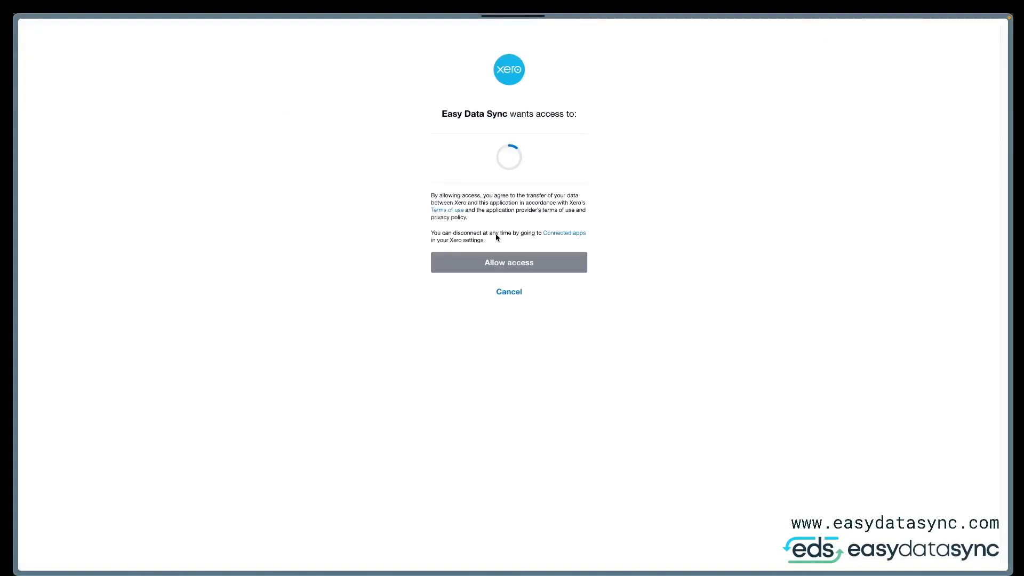
{"action": "left_click", "coordinate": [552, 157]}
{"action": "left_click", "coordinate": [528, 202]}
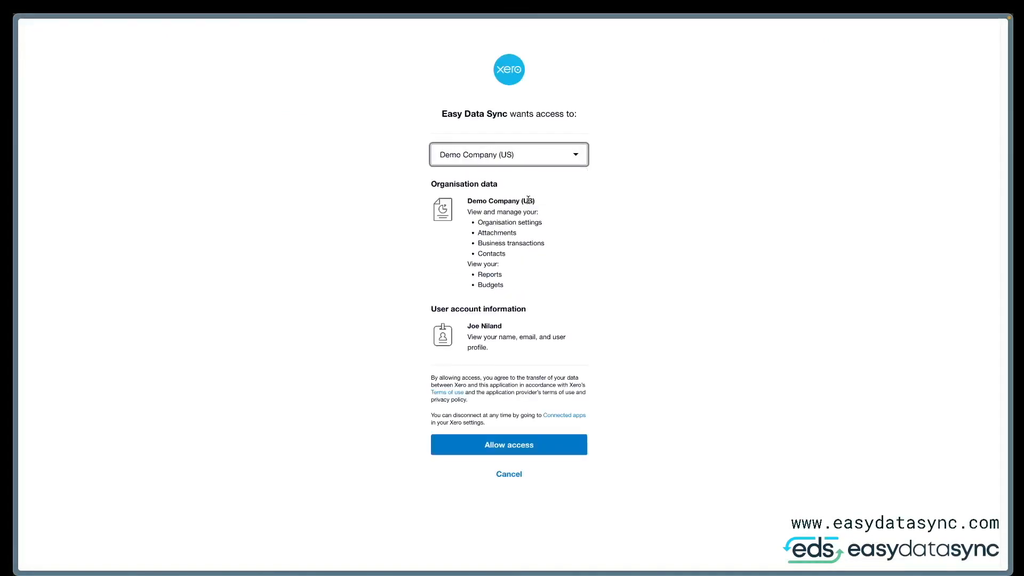
{"action": "left_click", "coordinate": [563, 443]}
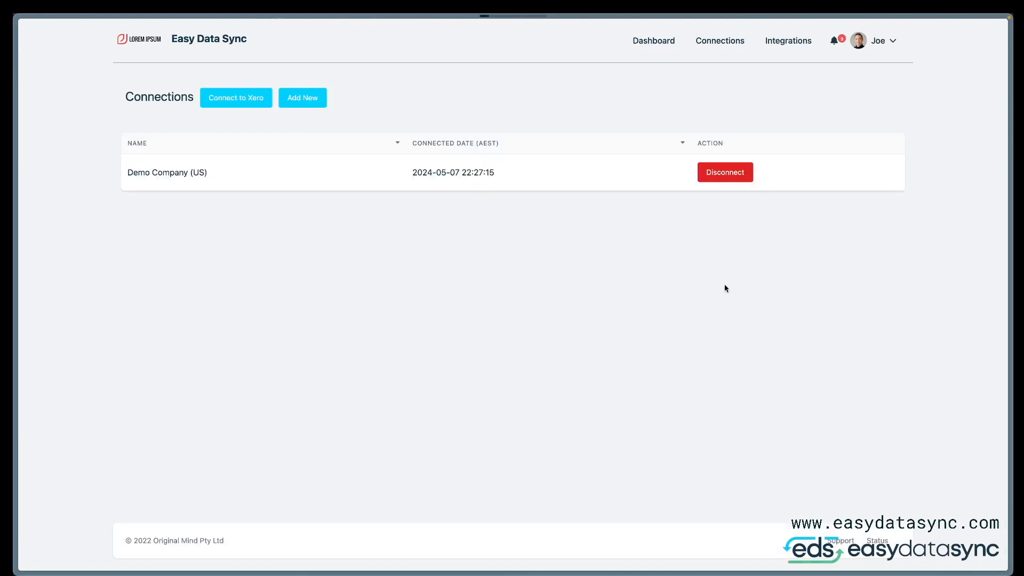
Open the Partial Quote Invoice action for Demo Company (US) and select the Build #998 quote
{"action": "left_click", "coordinate": [198, 173]}
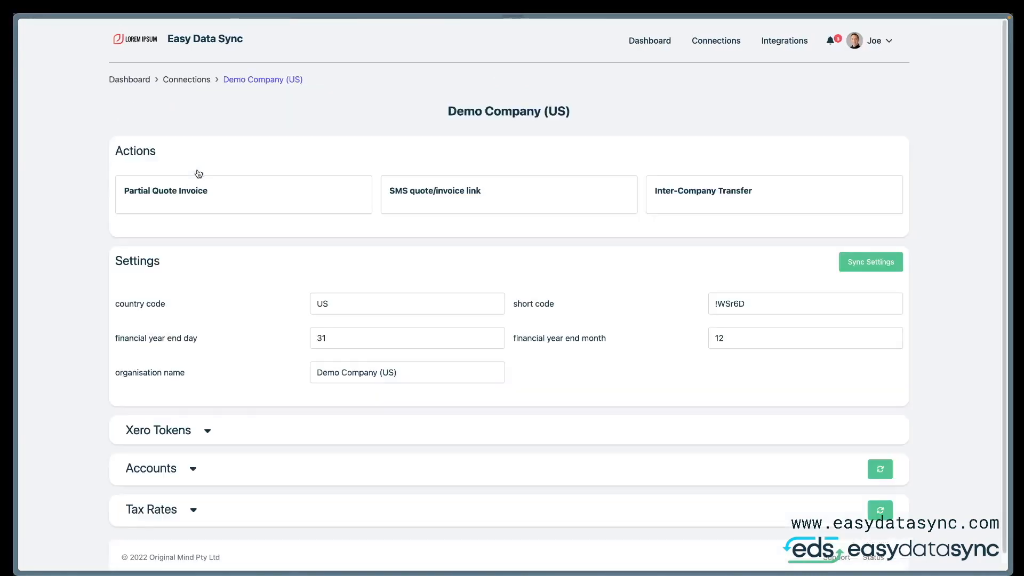
{"action": "left_click", "coordinate": [200, 189]}
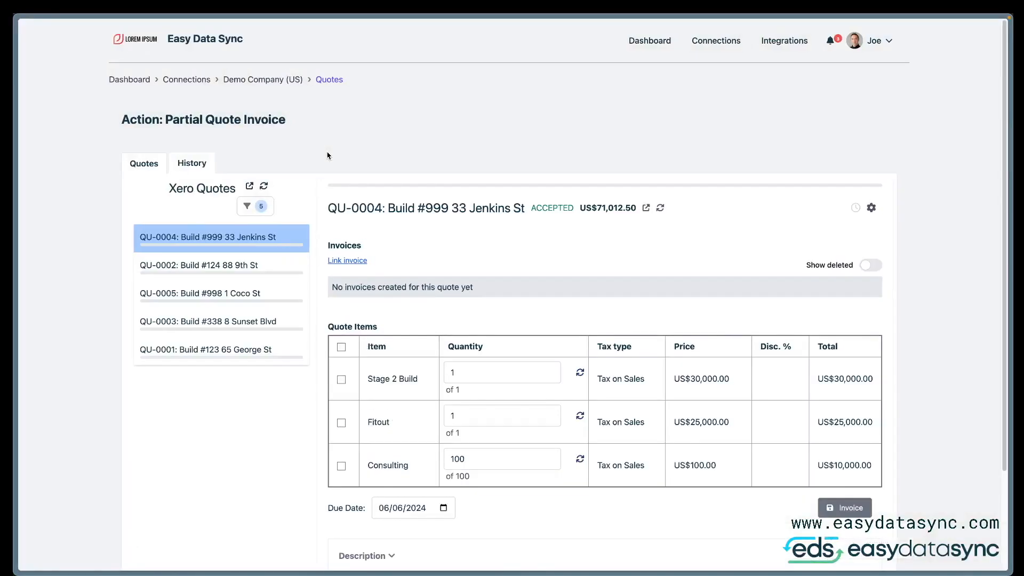
{"action": "left_click", "coordinate": [229, 298]}
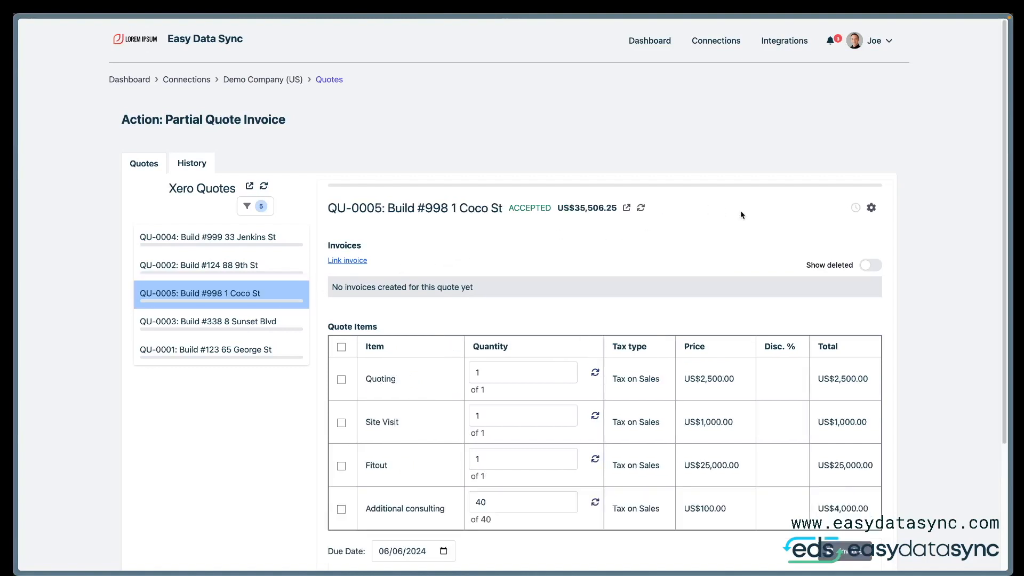
Create a partial invoice from the quote's Quoting and Site Visit items at full quantity
{"action": "scroll", "coordinate": [735, 207], "scroll_direction": "down", "scroll_amount": 1}
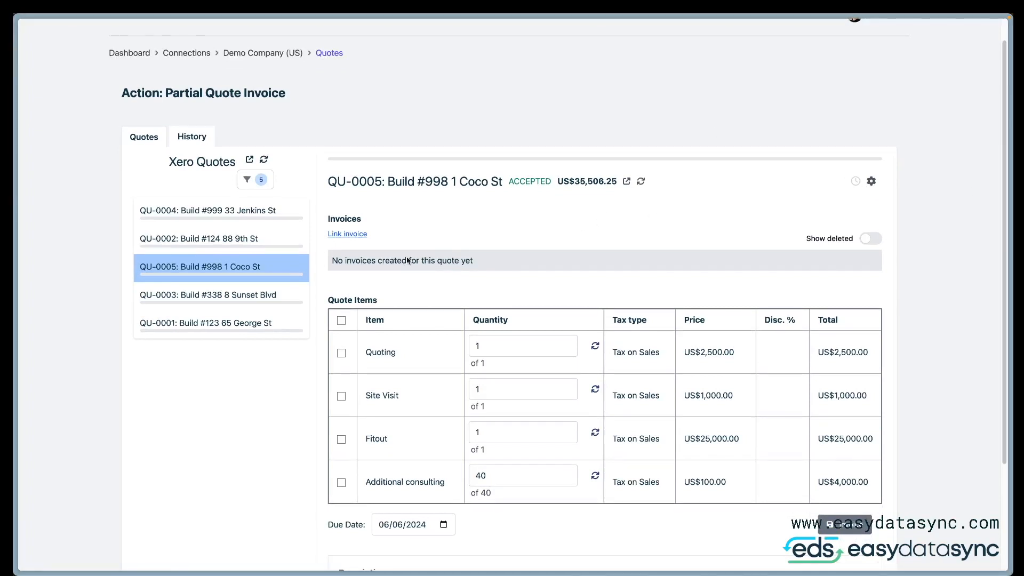
{"action": "left_click", "coordinate": [342, 354]}
{"action": "left_click", "coordinate": [342, 397]}
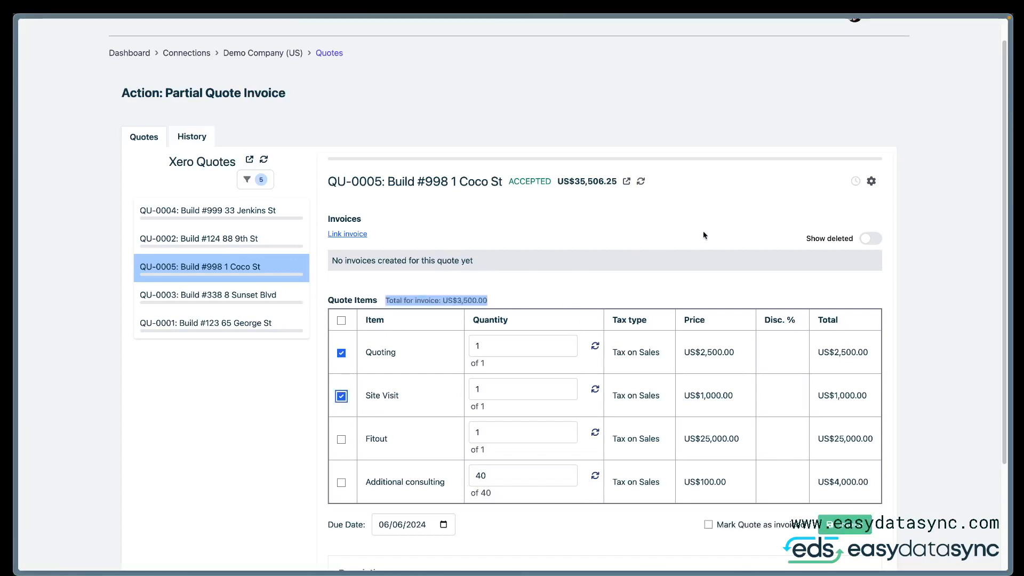
{"action": "left_click", "coordinate": [845, 524]}
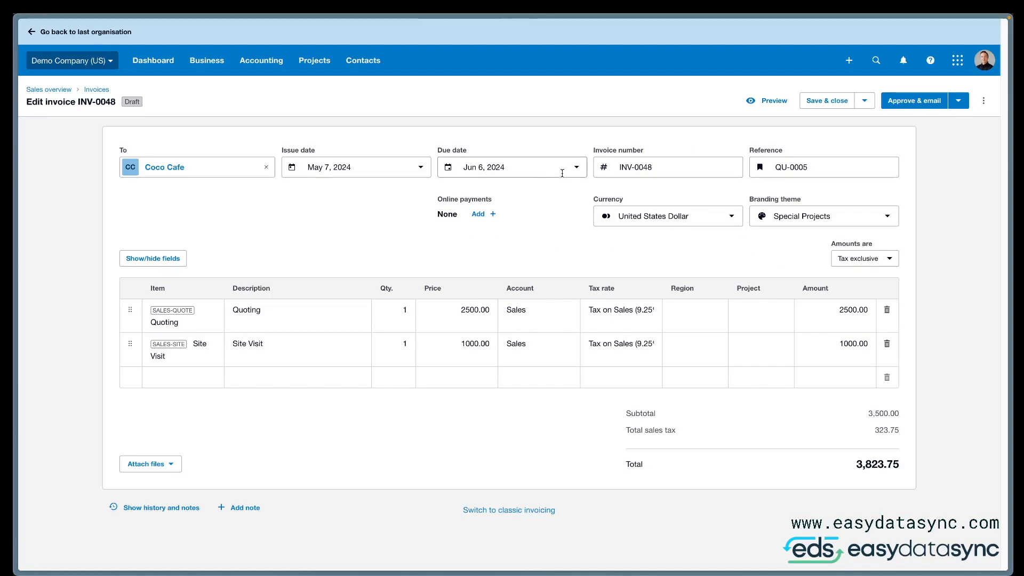
{"action": "left_click", "coordinate": [541, 169]}
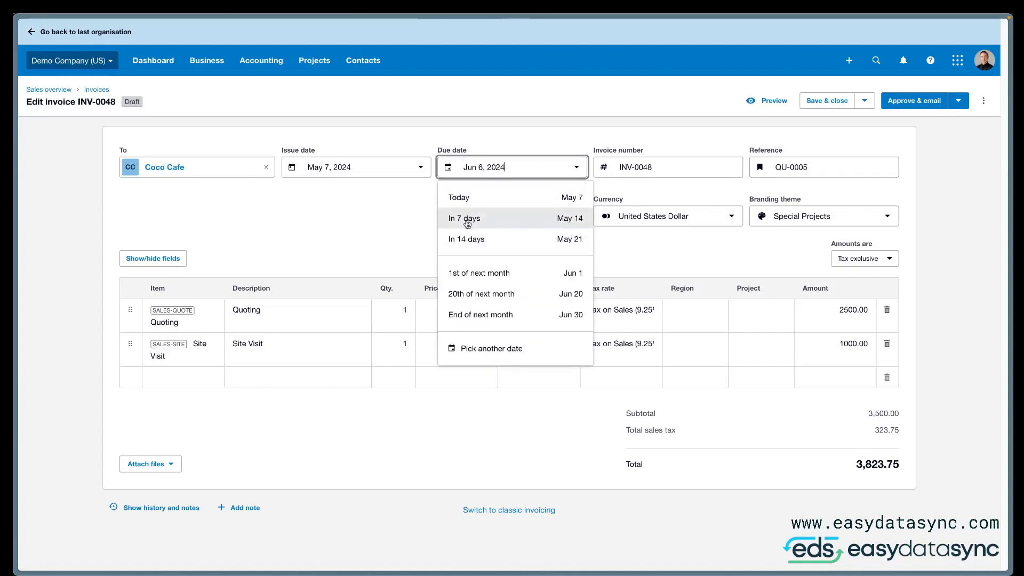
{"action": "left_click", "coordinate": [377, 240]}
{"action": "left_click", "coordinate": [761, 314]}
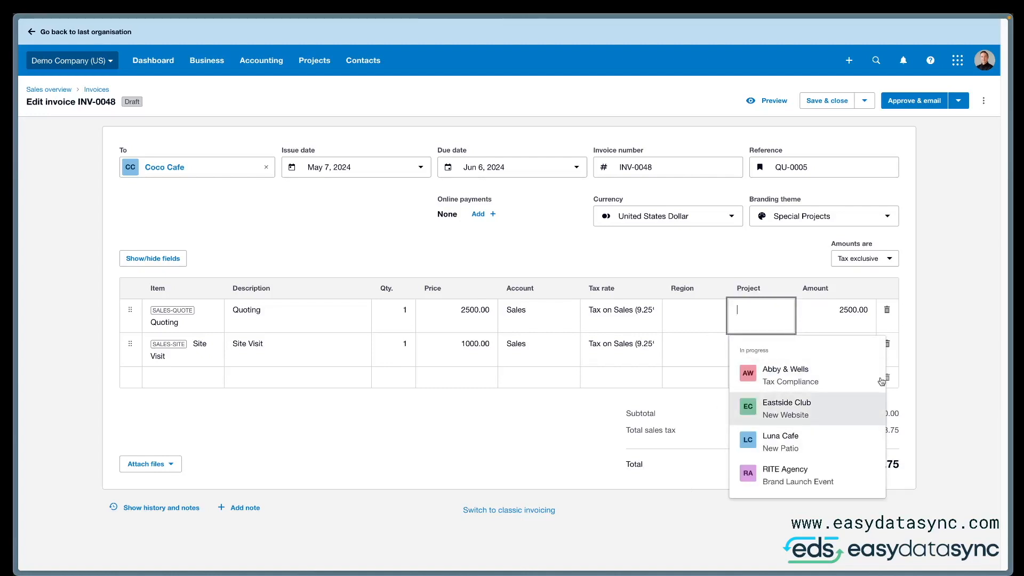
{"action": "left_click", "coordinate": [938, 334]}
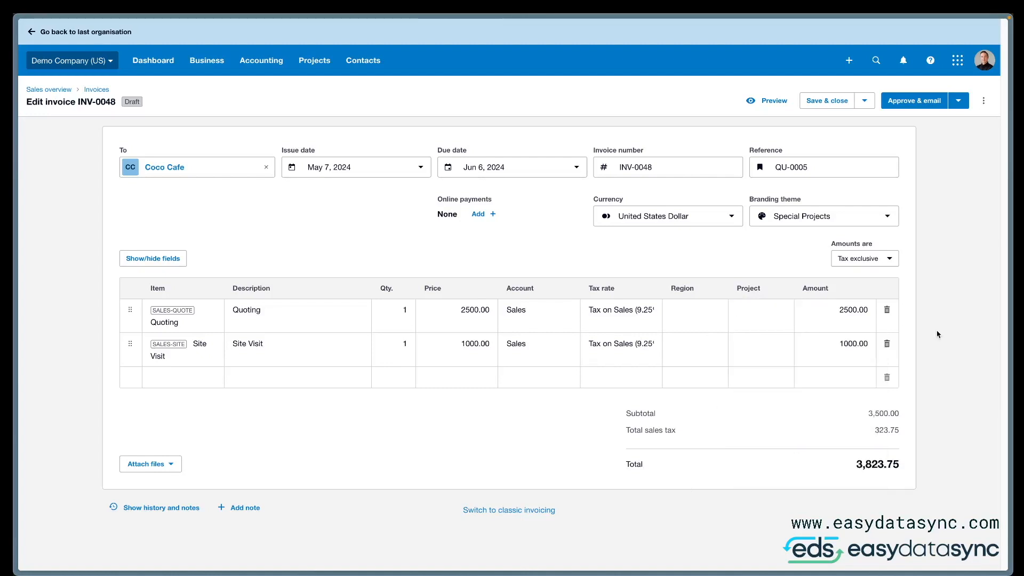
Approve the draft invoice for Quoting and Site Visit without emailing it
{"action": "left_click", "coordinate": [956, 101]}
{"action": "left_click", "coordinate": [948, 129]}
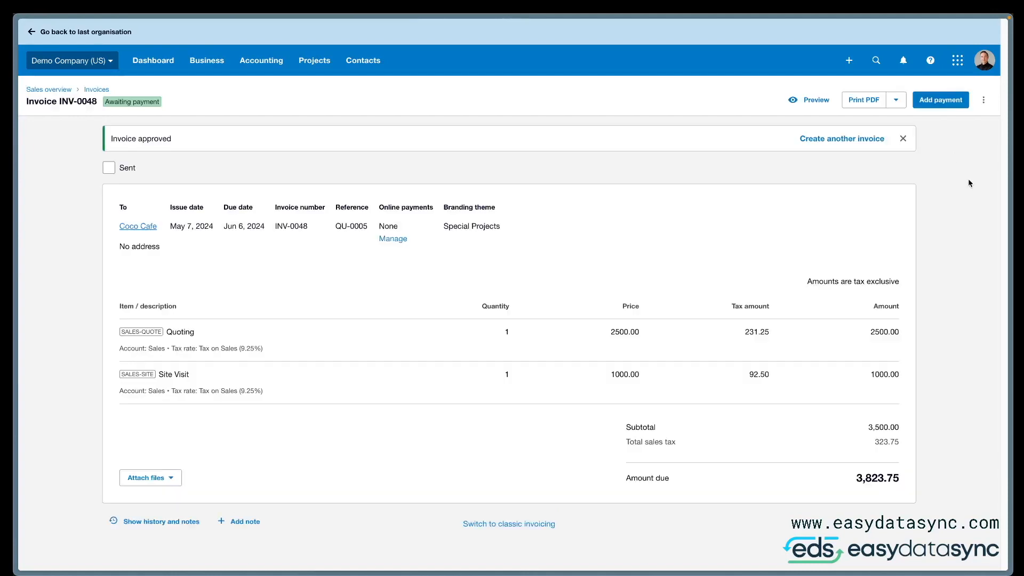
Return to Easy Data Sync and create a second partial invoice from the quote's Fitout item
{"action": "key", "text": "alt+Tab"}
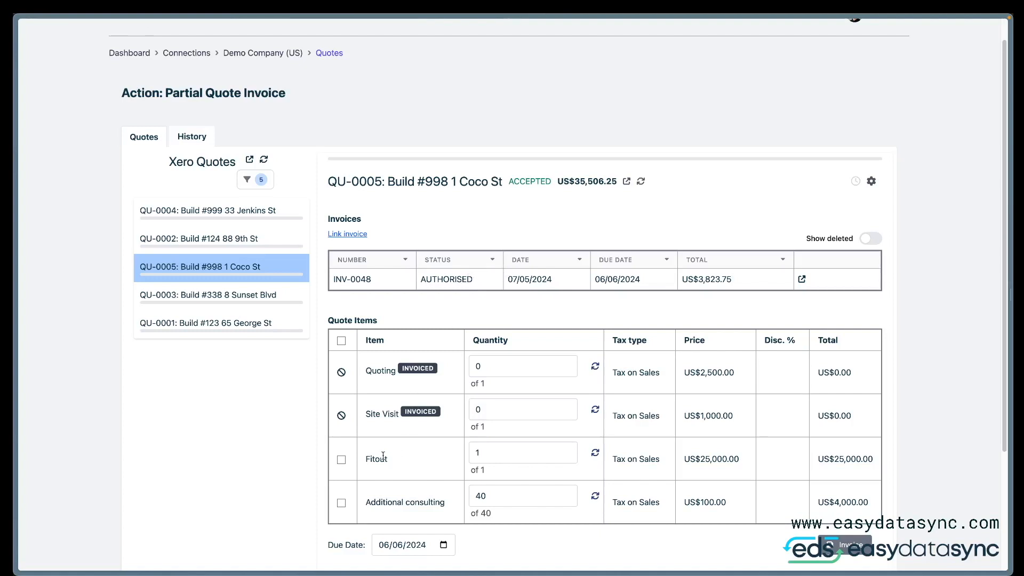
{"action": "left_click", "coordinate": [342, 459]}
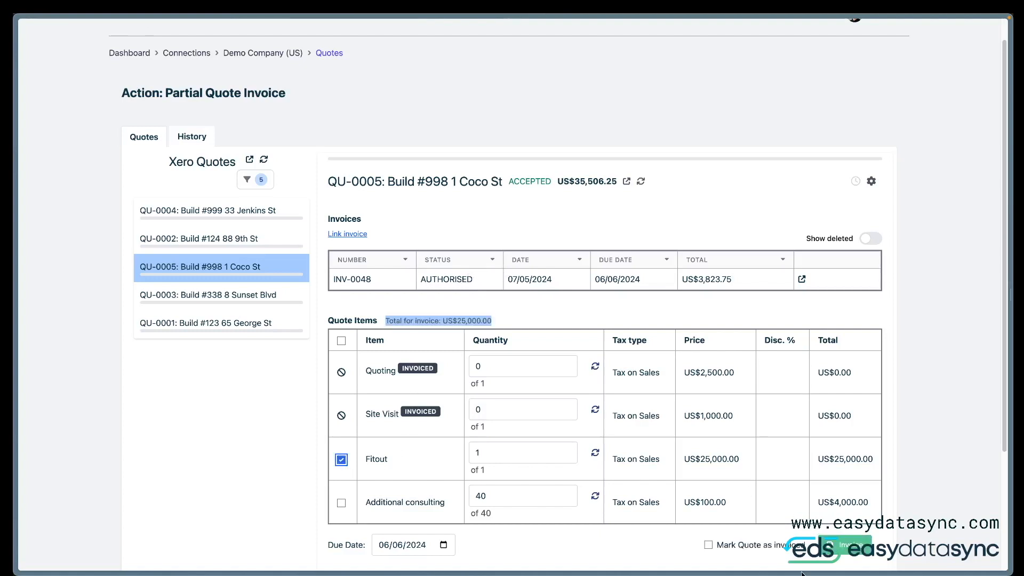
{"action": "left_click", "coordinate": [845, 549]}
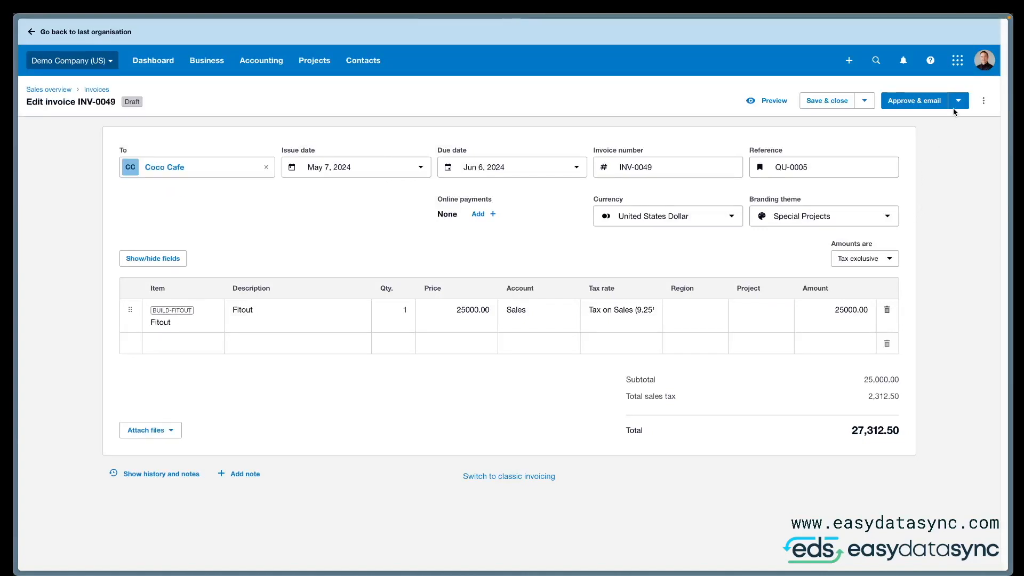
Approve the draft Fitout invoice without emailing it and return to Easy Data Sync
{"action": "left_click", "coordinate": [958, 100]}
{"action": "left_click", "coordinate": [921, 195]}
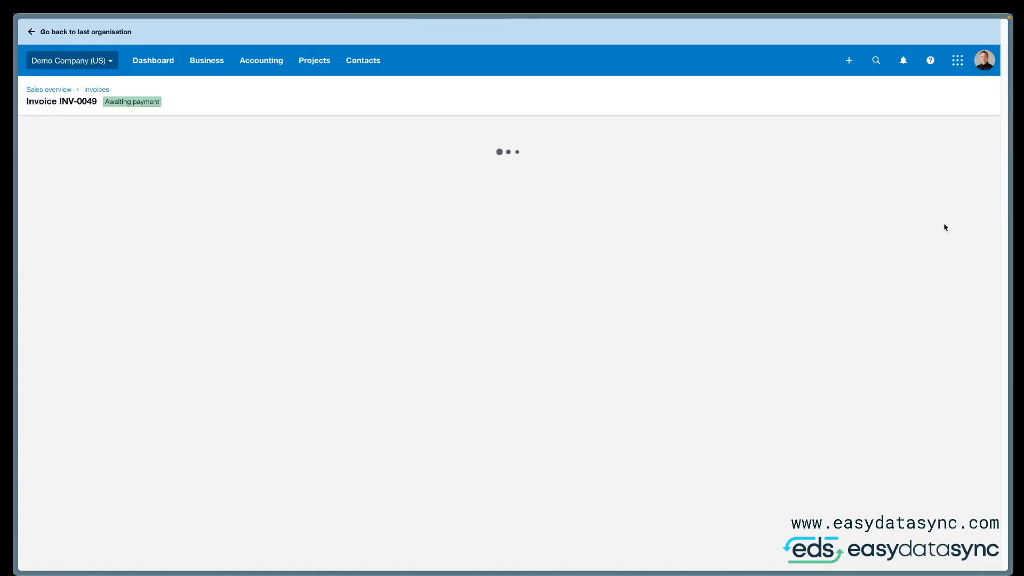
{"action": "key", "text": "alt+Tab"}
Create a partial invoice for a quantity of 15 of the quote's Additional consulting item and approve it without emailing
{"action": "scroll", "coordinate": [501, 382], "scroll_direction": "down", "scroll_amount": 1}
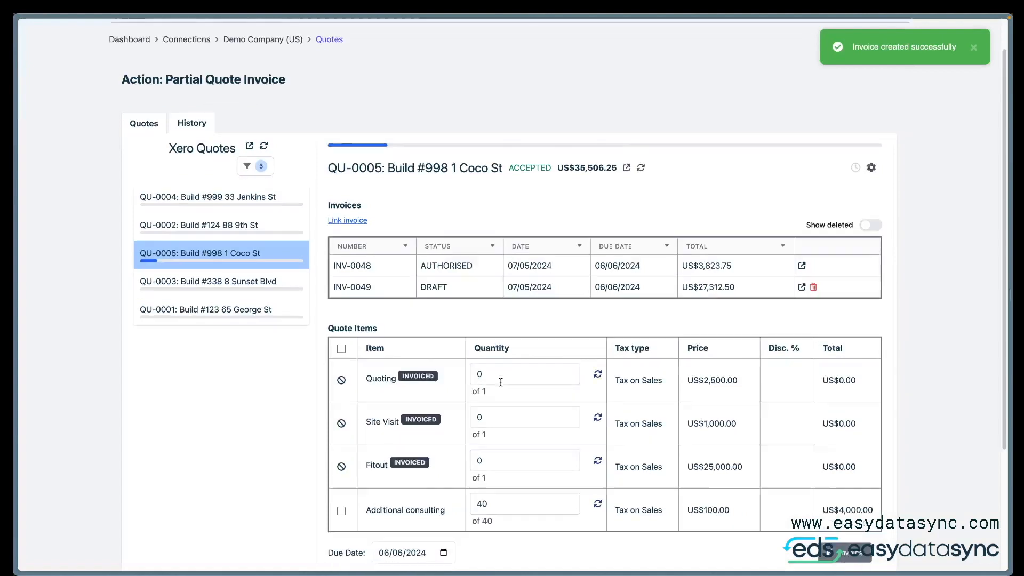
{"action": "scroll", "coordinate": [501, 381], "scroll_direction": "down", "scroll_amount": 1}
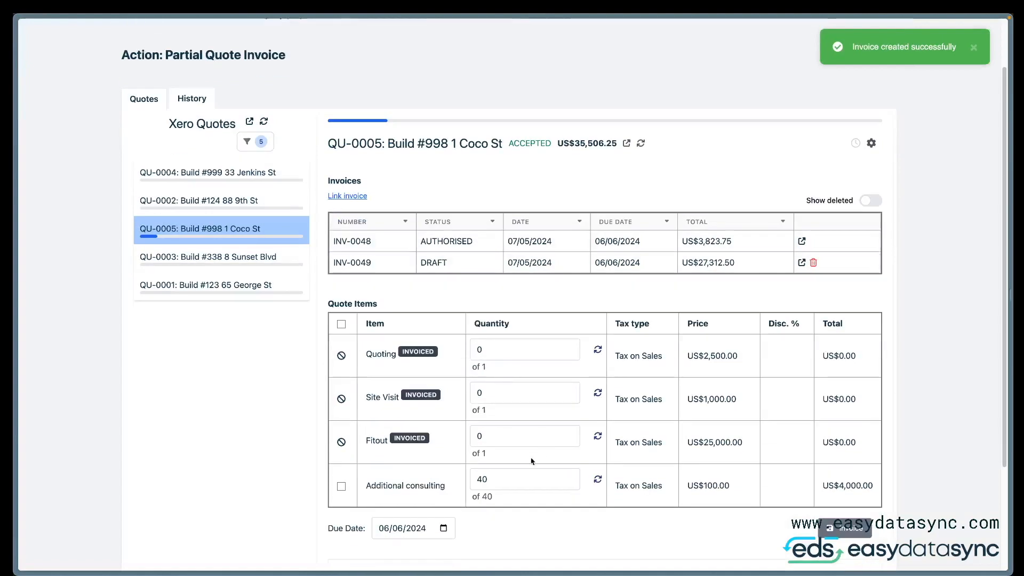
{"action": "double_click", "coordinate": [504, 480]}
{"action": "type", "text": "15"}
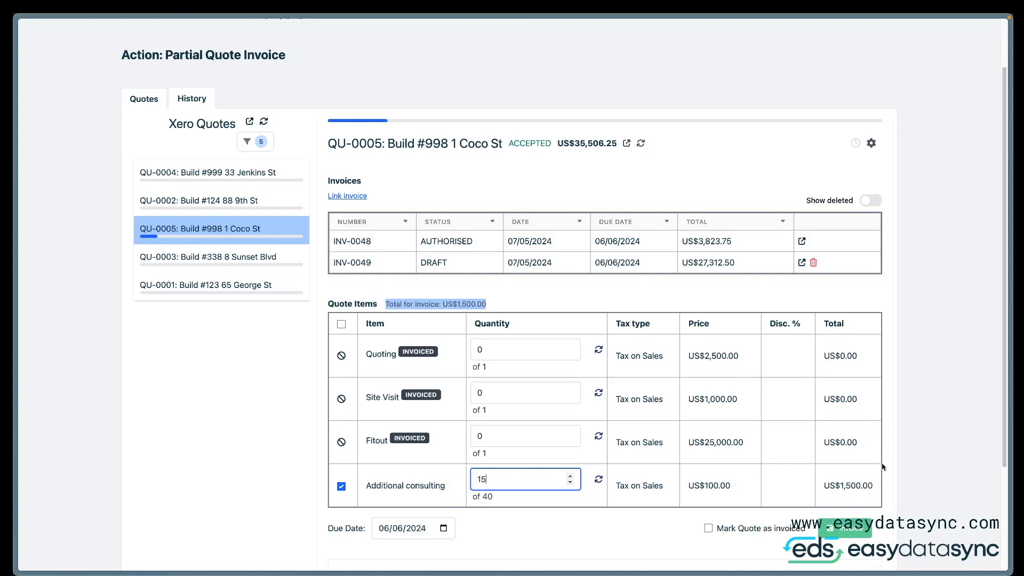
{"action": "left_click", "coordinate": [858, 540]}
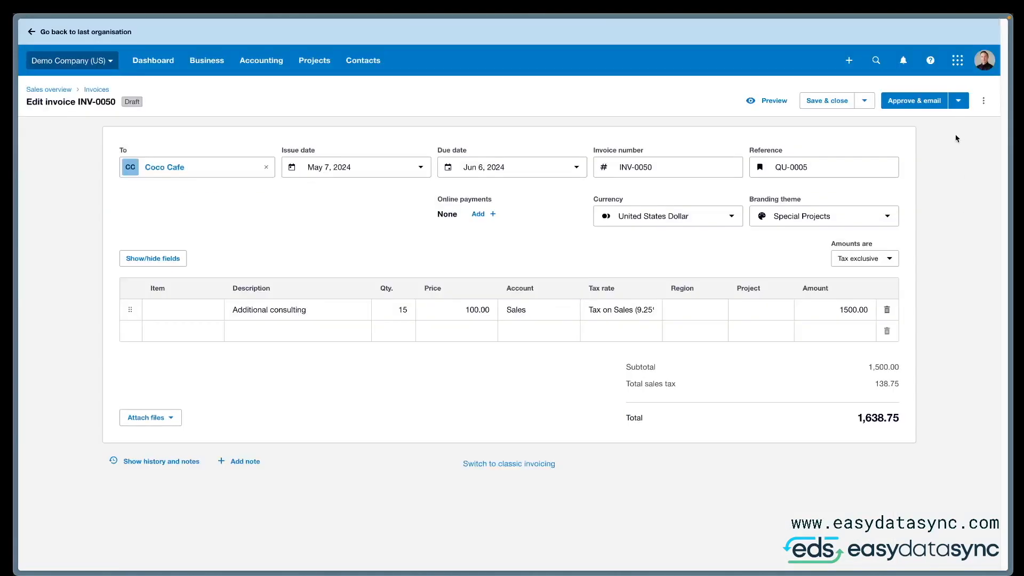
{"action": "left_click", "coordinate": [958, 100]}
{"action": "left_click", "coordinate": [928, 127]}
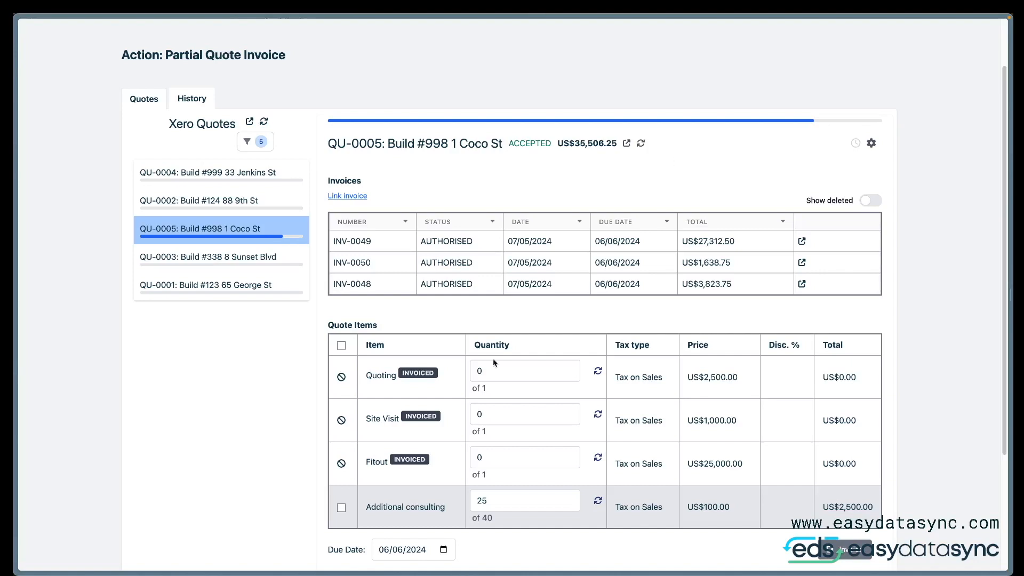
Switch to the Xero invoices list and start a new invoice addressed to Coco Cafe
{"action": "key", "text": "alt+Tab"}
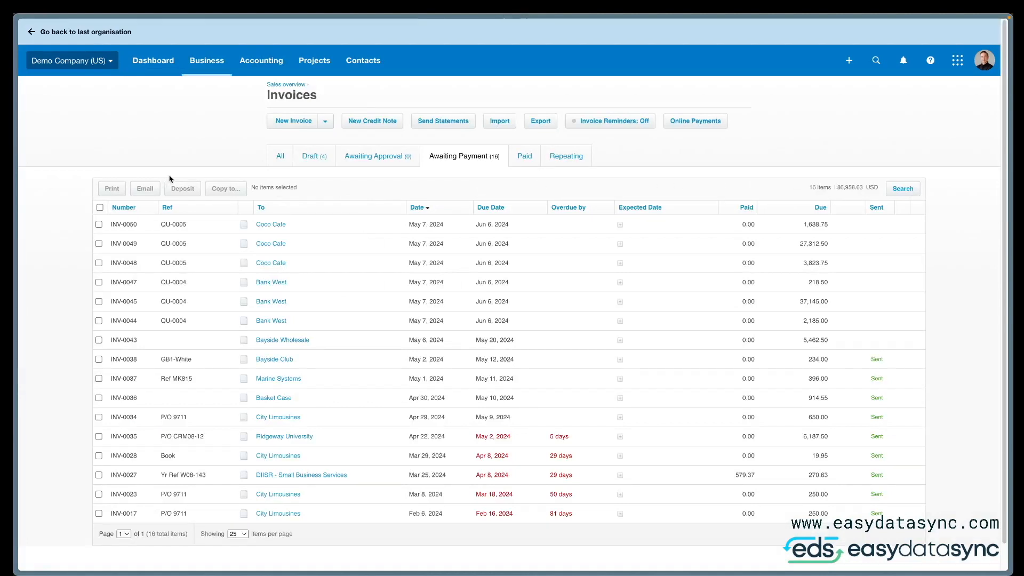
{"action": "left_click", "coordinate": [303, 127]}
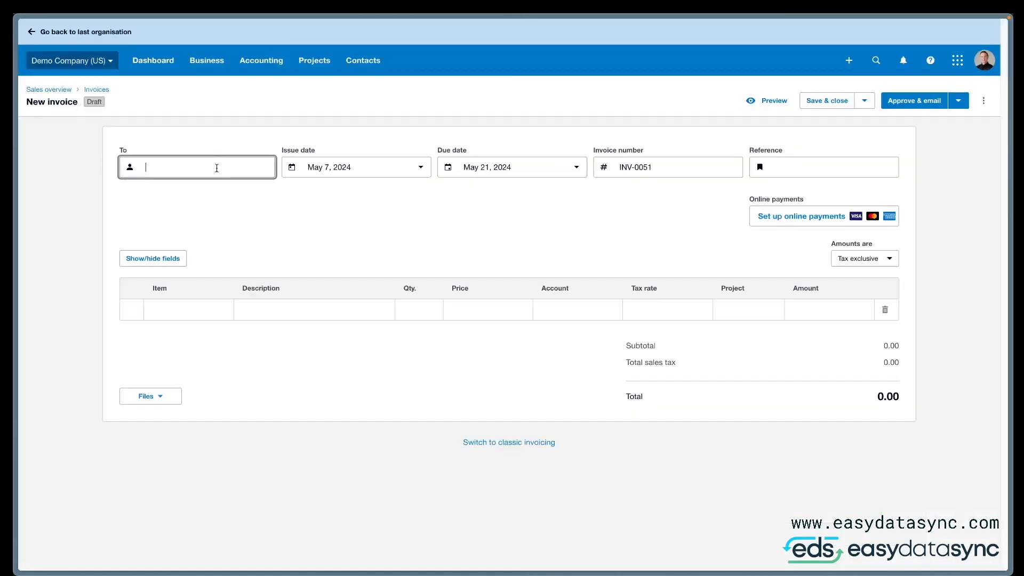
{"action": "type", "text": "coco"}
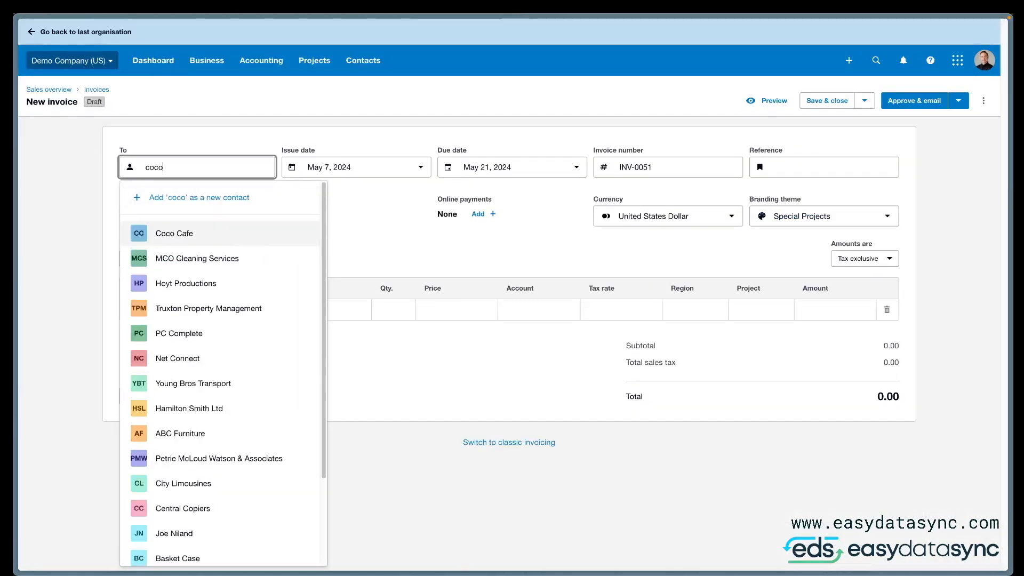
{"action": "left_click", "coordinate": [238, 236]}
Fill the invoice's first line with description Additional consulting, quantity 10 and price 100
{"action": "left_click", "coordinate": [305, 309]}
{"action": "type", "text": "A"}
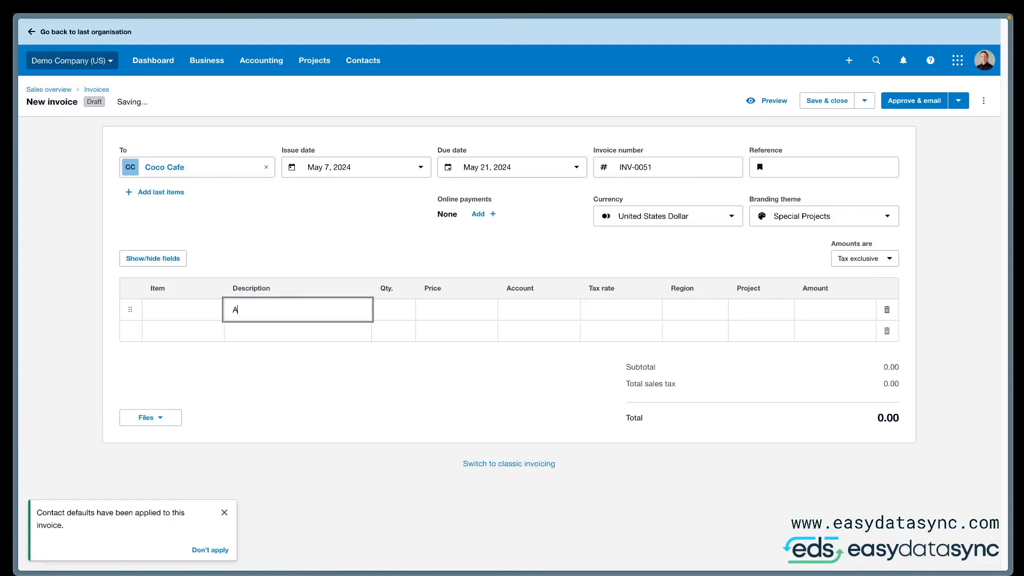
{"action": "type", "text": "dditional consulting"}
{"action": "key", "text": "Tab"}
{"action": "type", "text": "10"}
{"action": "key", "text": "Tab"}
{"action": "type", "text": "100"}
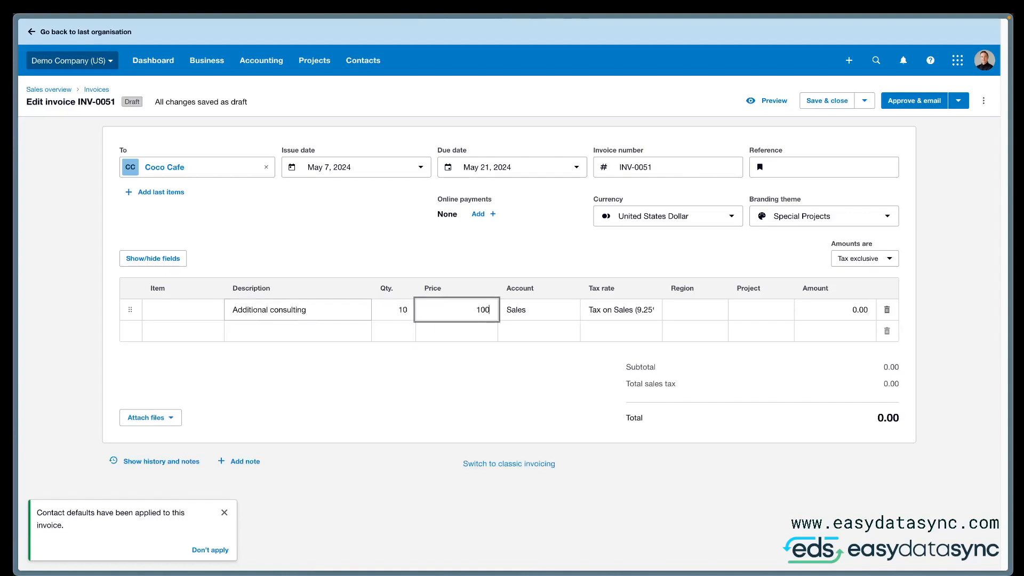
{"action": "left_click", "coordinate": [993, 334]}
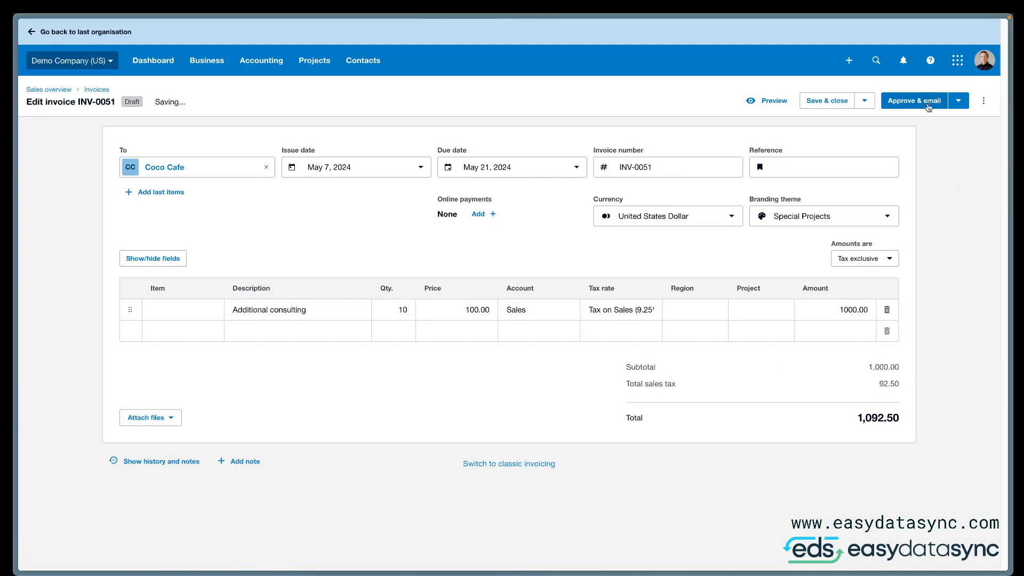
Approve the manually created Additional consulting invoice without emailing it and go back to Easy Data Sync
{"action": "left_click", "coordinate": [958, 101]}
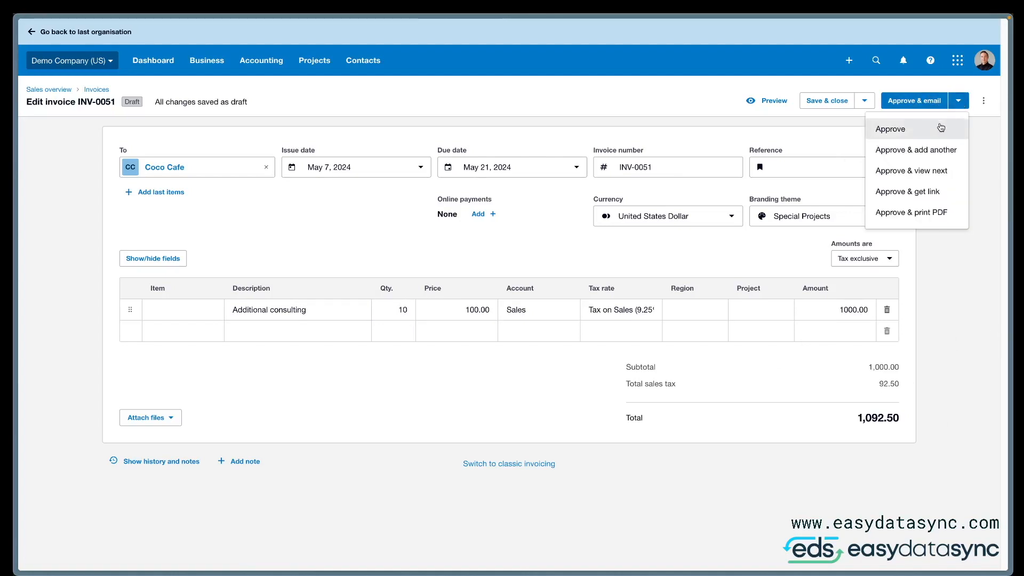
{"action": "left_click", "coordinate": [939, 130]}
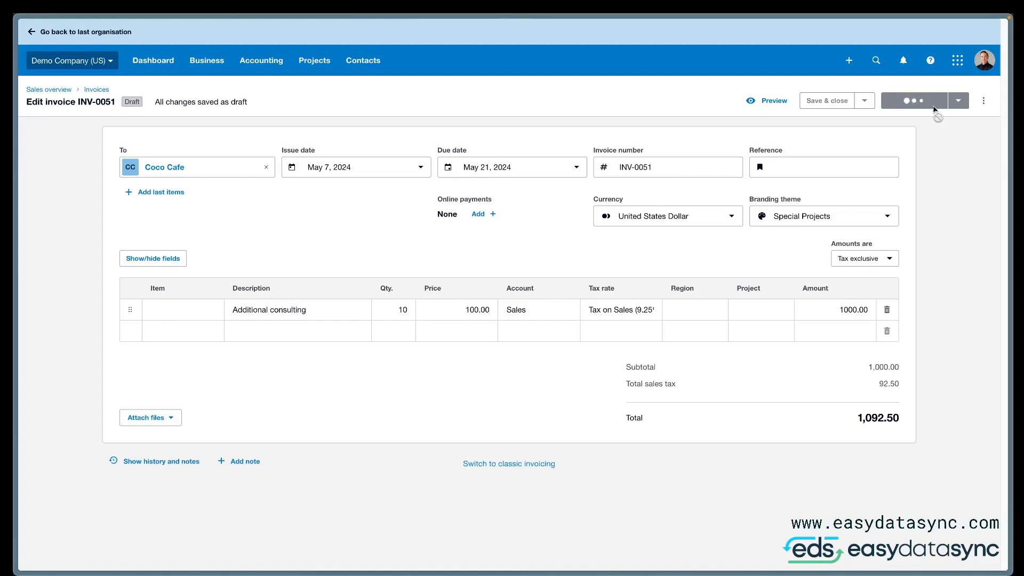
{"action": "key", "text": "alt+Tab"}
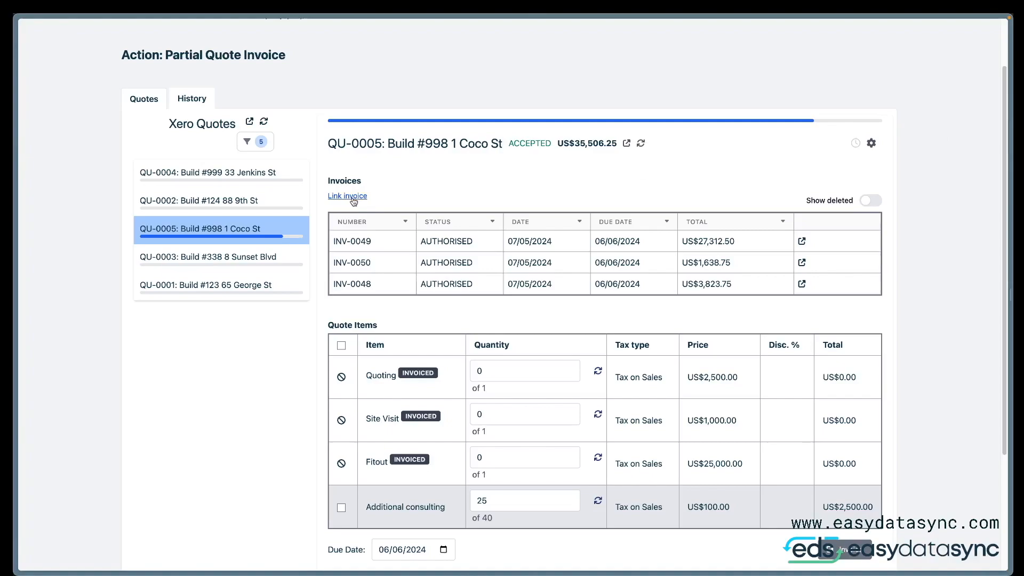
Link the existing Xero invoice 51 to the Build #998 quote
{"action": "left_click", "coordinate": [353, 196]}
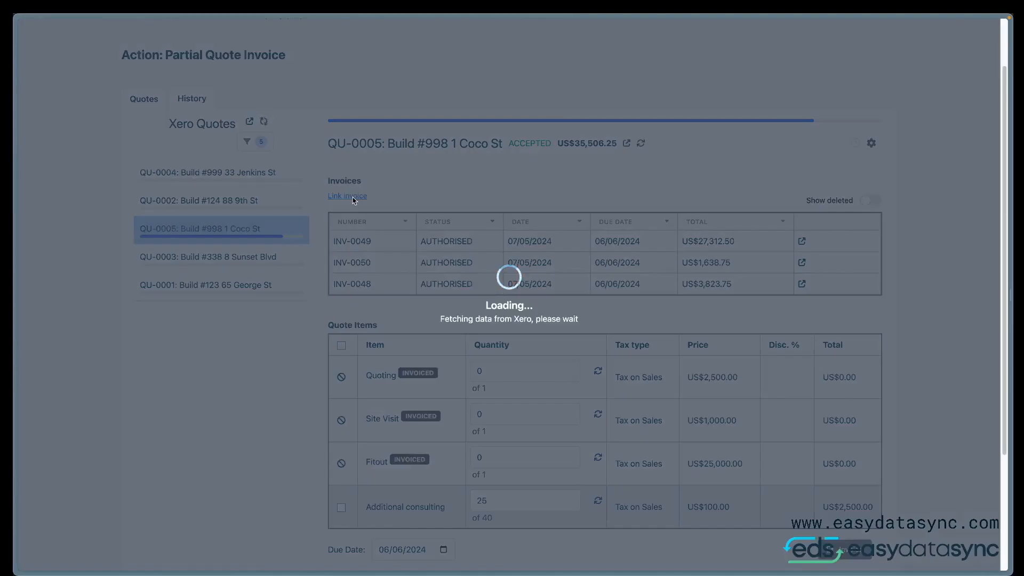
{"action": "key", "text": "alt+Tab"}
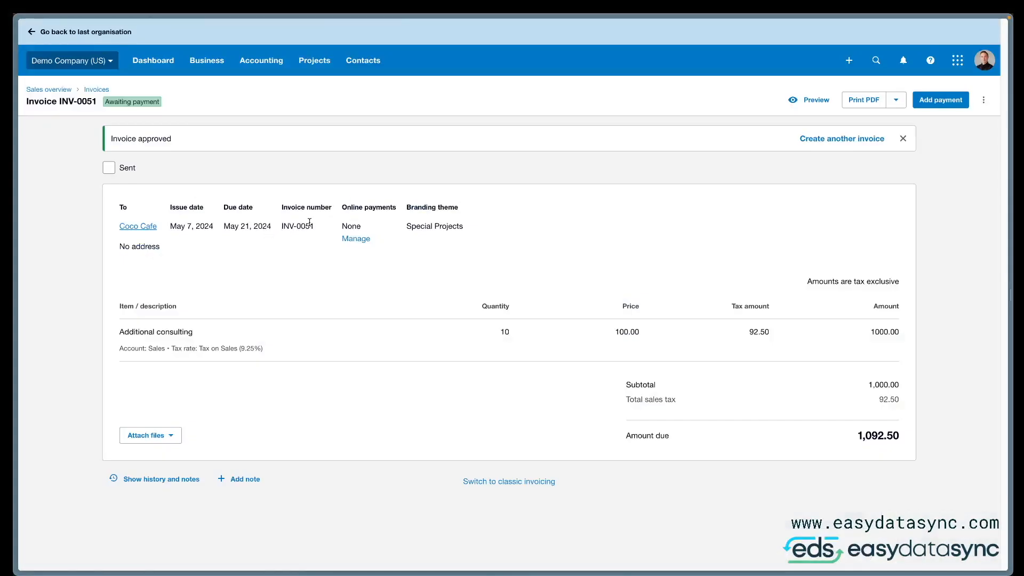
{"action": "key", "text": "alt+Tab"}
{"action": "type", "text": "51"}
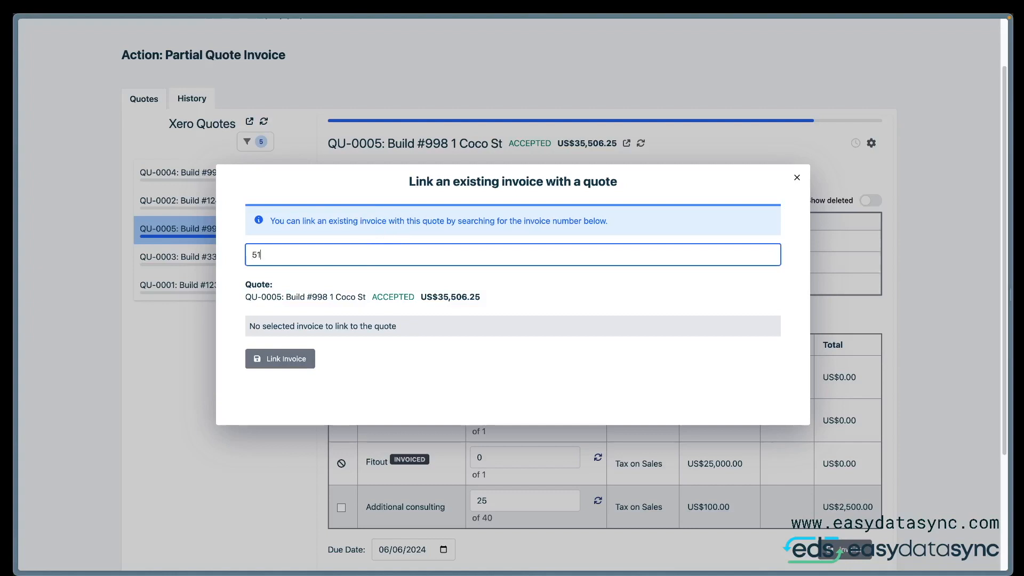
{"action": "left_click", "coordinate": [370, 277]}
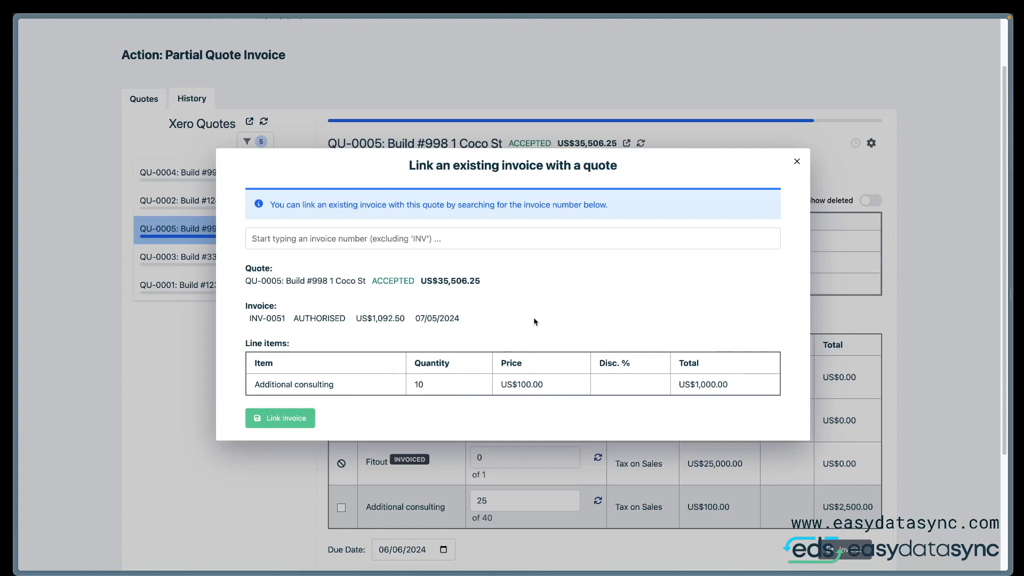
{"action": "left_click", "coordinate": [298, 417]}
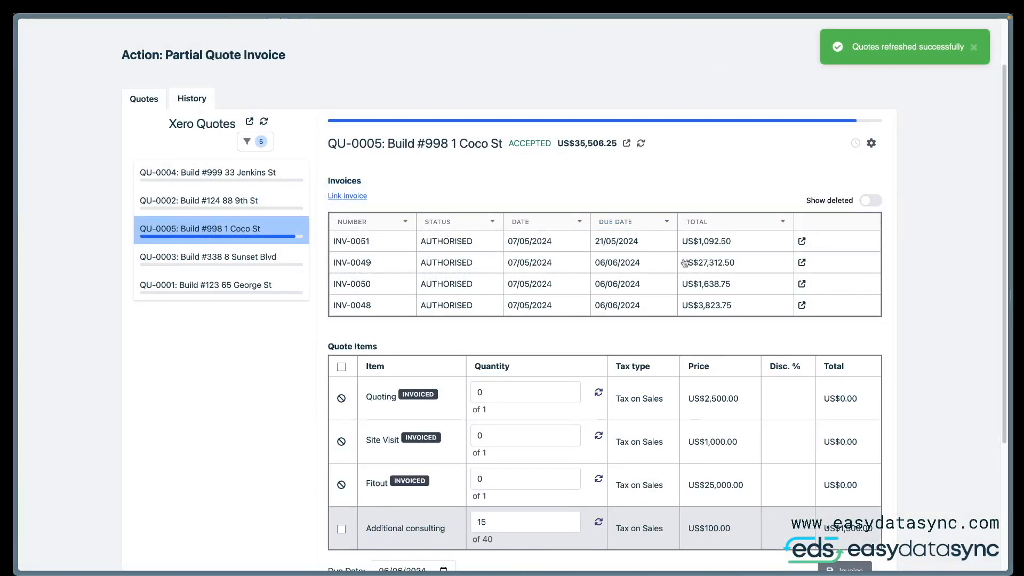
Examine which quote items each of the quote's linked invoices covers
{"action": "scroll", "coordinate": [729, 263], "scroll_direction": "down", "scroll_amount": 1}
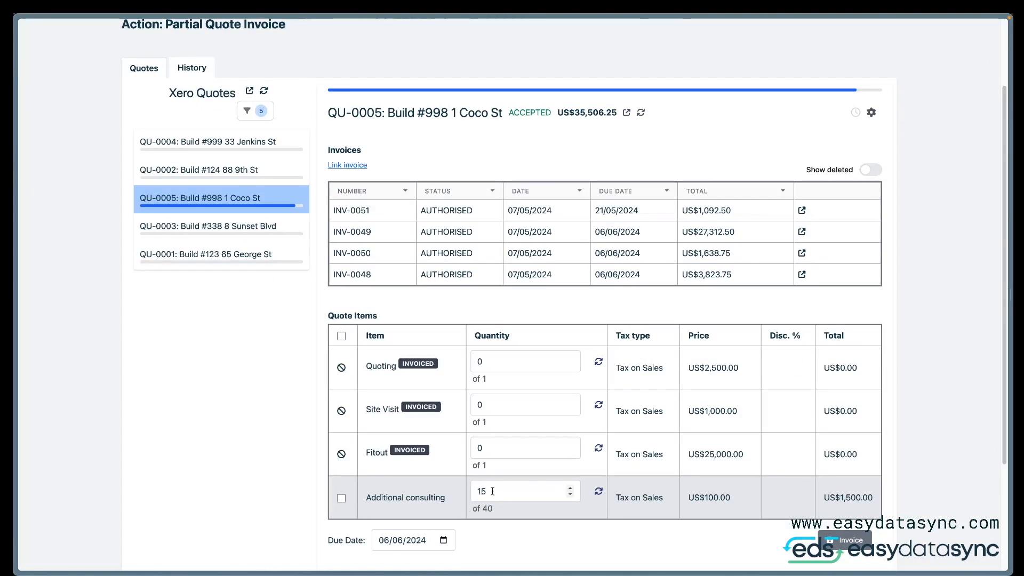
{"action": "left_click", "coordinate": [839, 219]}
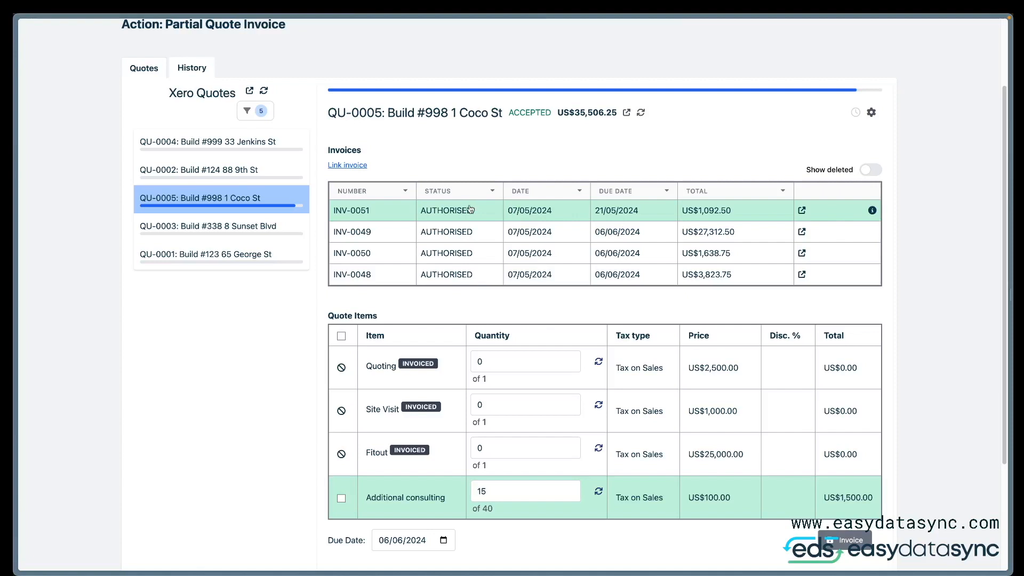
{"action": "mouse_move", "coordinate": [872, 215]}
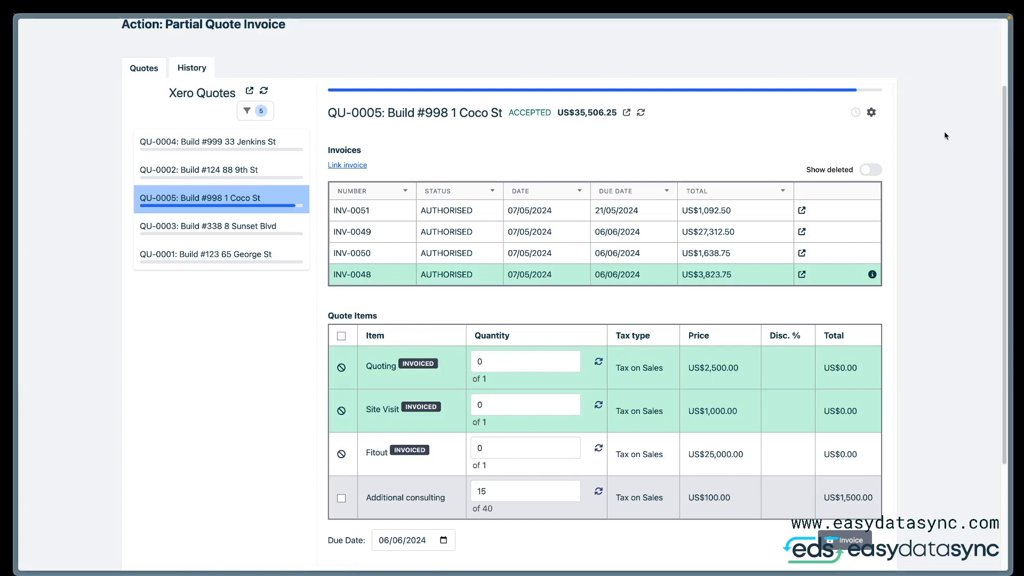
Switch to Xero and record full payment of the Additional consulting invoice into the 090 Checking Account
{"action": "key", "text": "alt+Tab"}
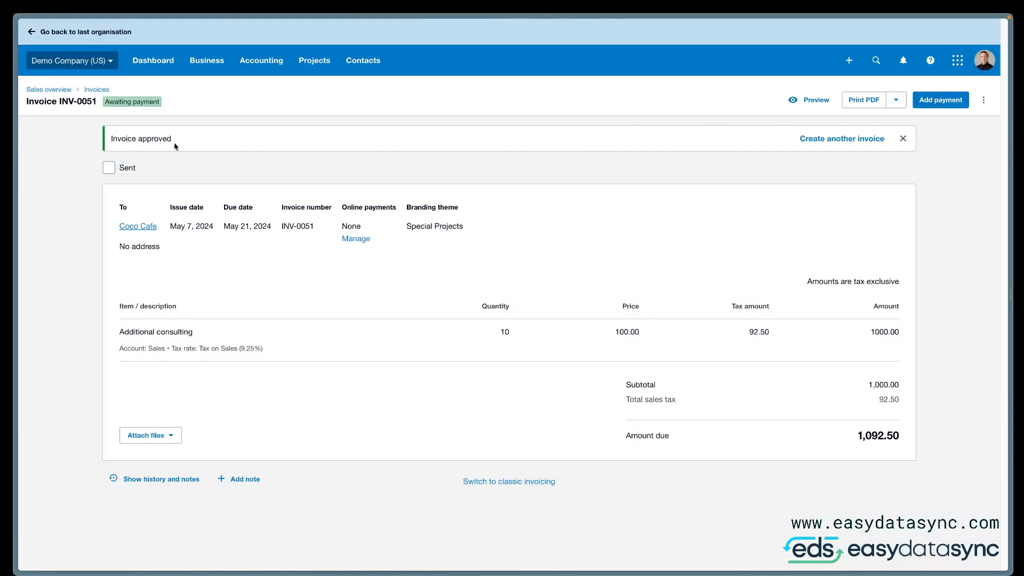
{"action": "left_click", "coordinate": [960, 101]}
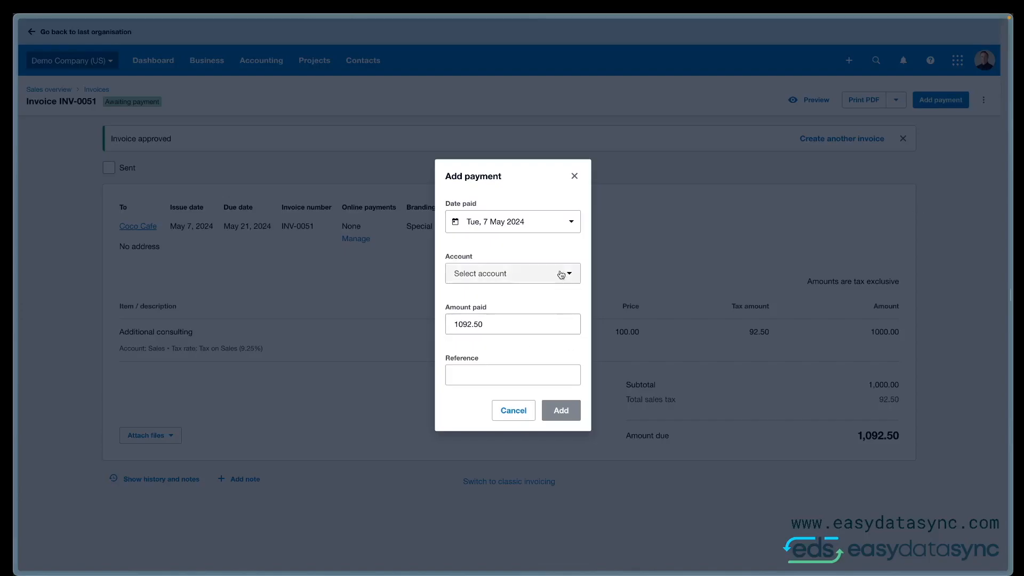
{"action": "left_click", "coordinate": [523, 273]}
{"action": "left_click", "coordinate": [526, 350]}
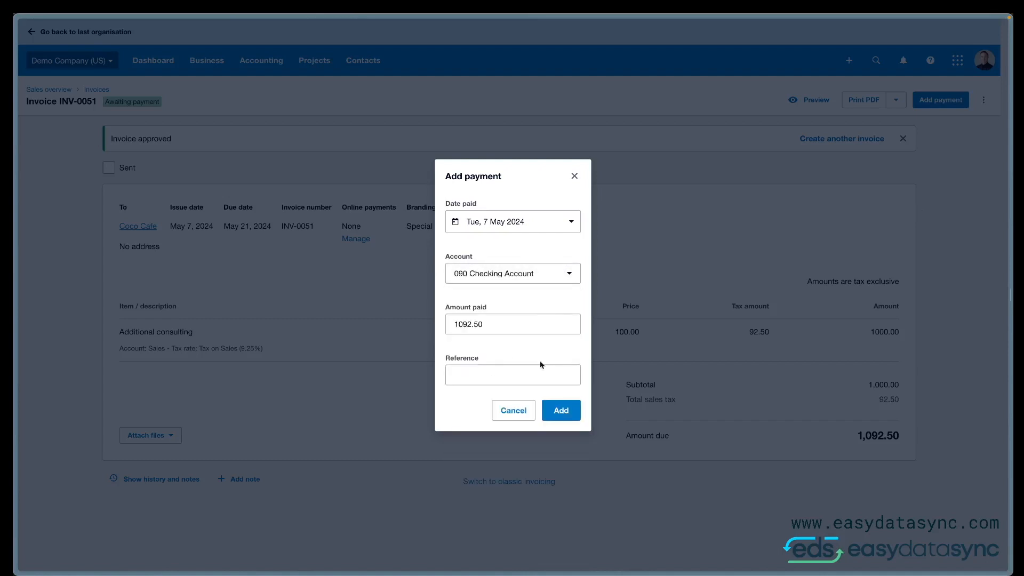
{"action": "left_click", "coordinate": [560, 410]}
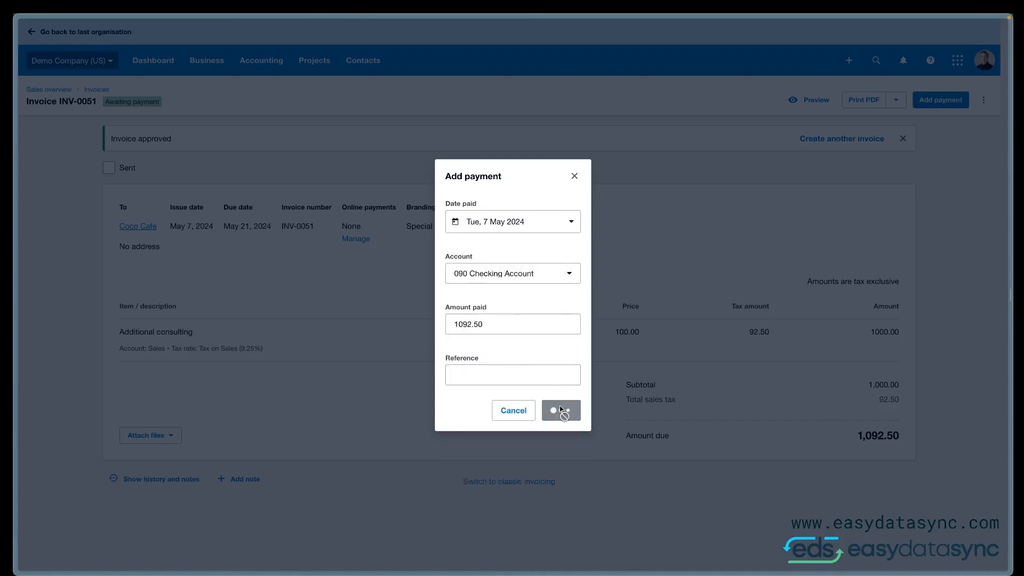